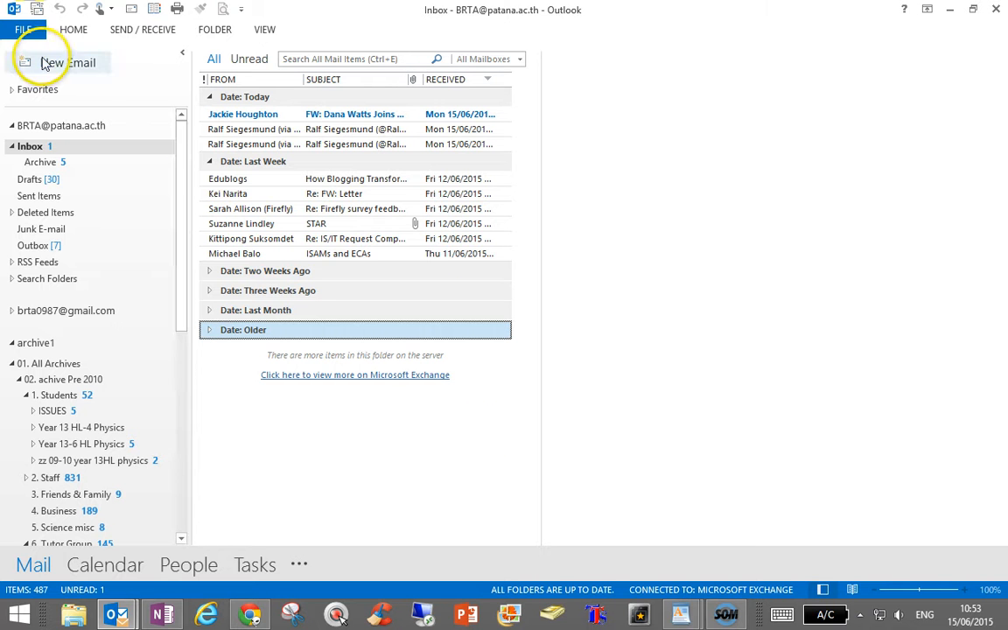
# Check the Archive options in the mailbox cleanup tools, close them without archiving and return to the inbox
pyautogui.click(23, 29)
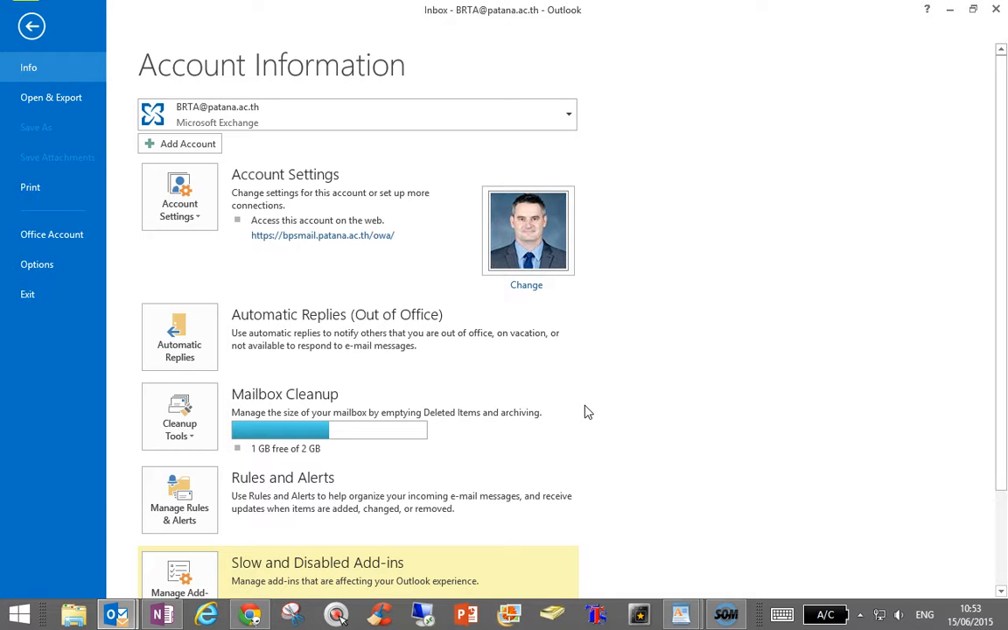
pyautogui.click(173, 428)
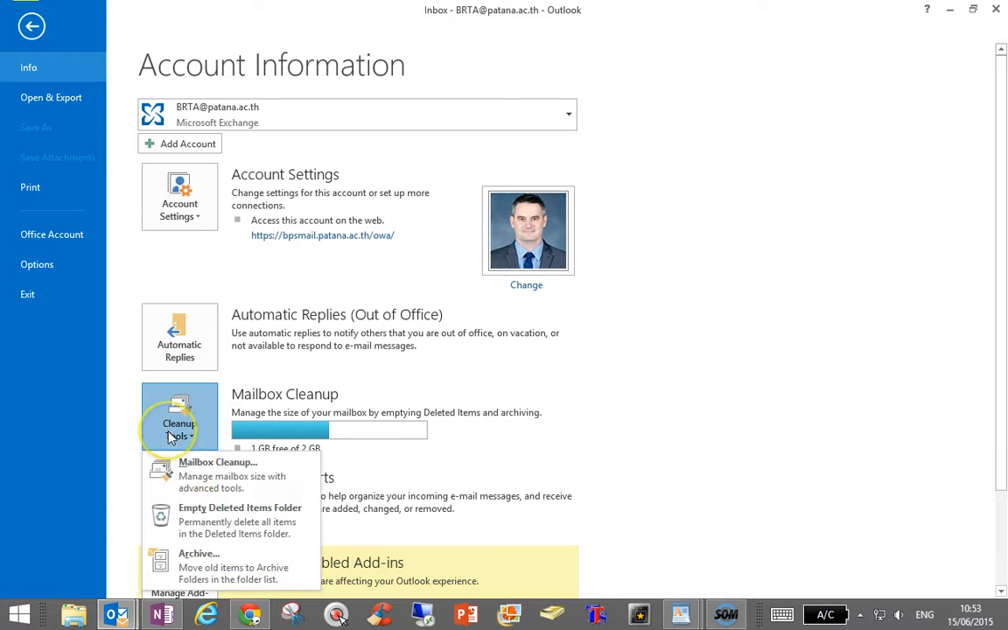
pyautogui.click(246, 578)
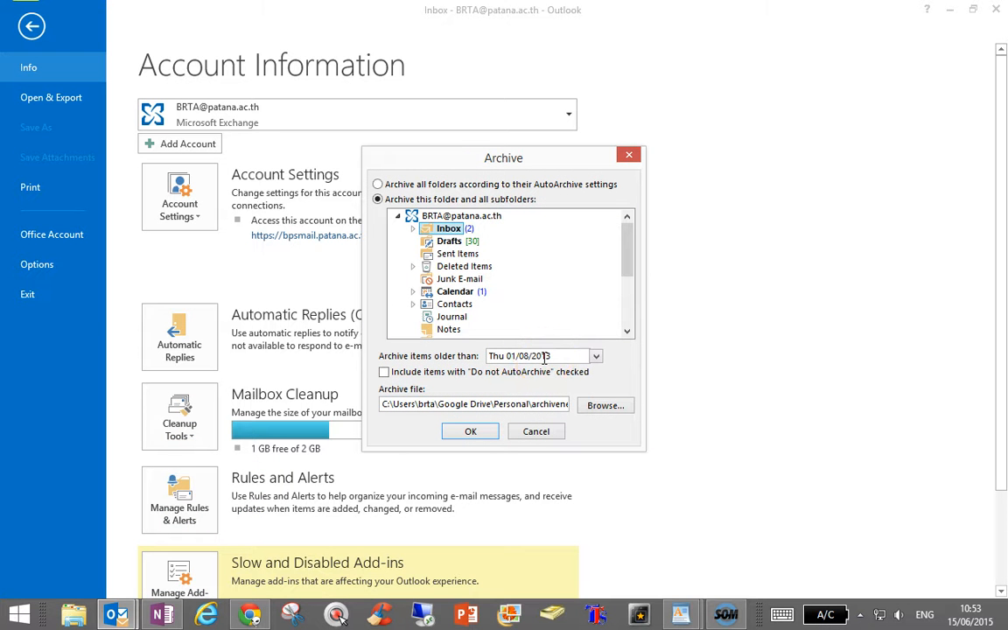
pyautogui.click(629, 155)
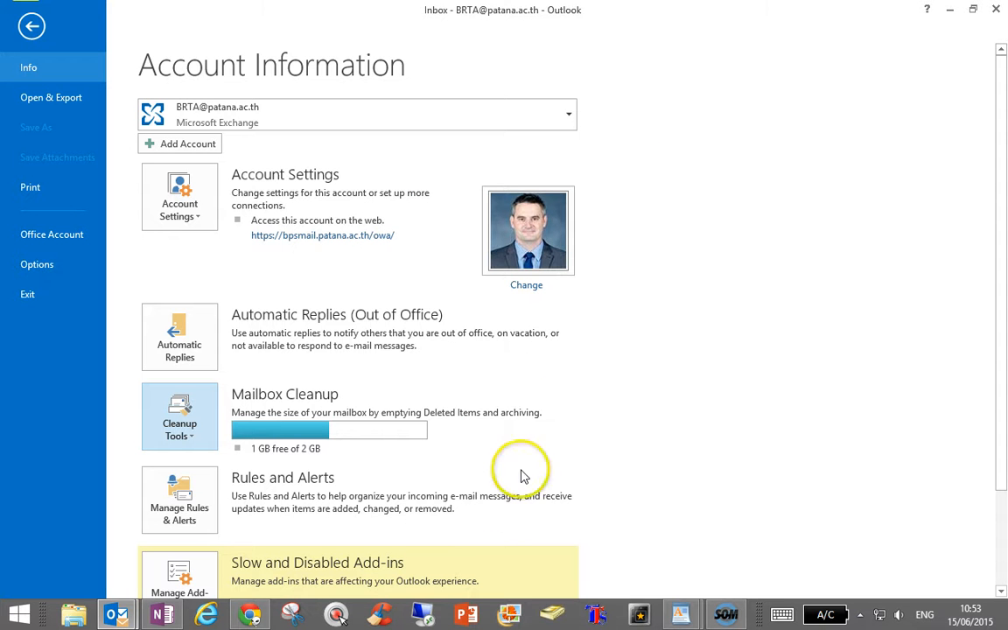
pyautogui.click(32, 26)
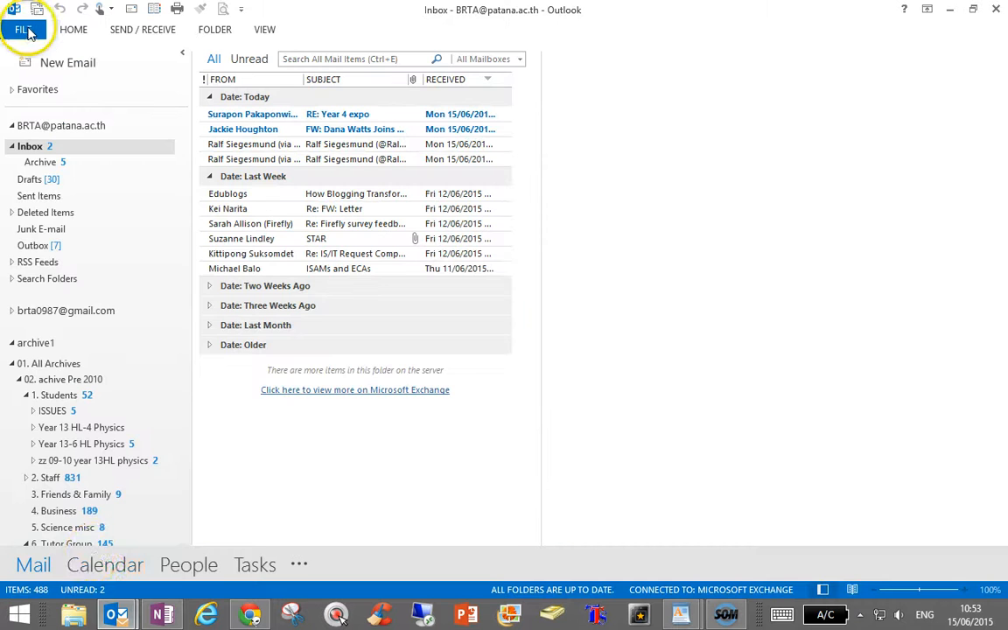
# View the calendar and inspect Monday's Primary ICT Advocates Meeting, closing the meeting window without changes
pyautogui.click(102, 568)
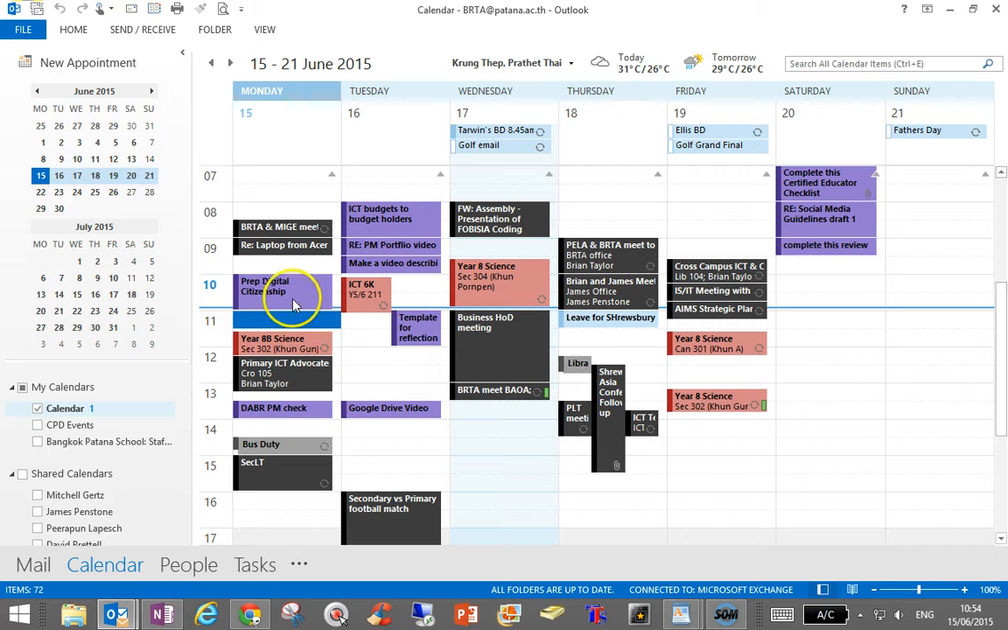
pyautogui.click(284, 375)
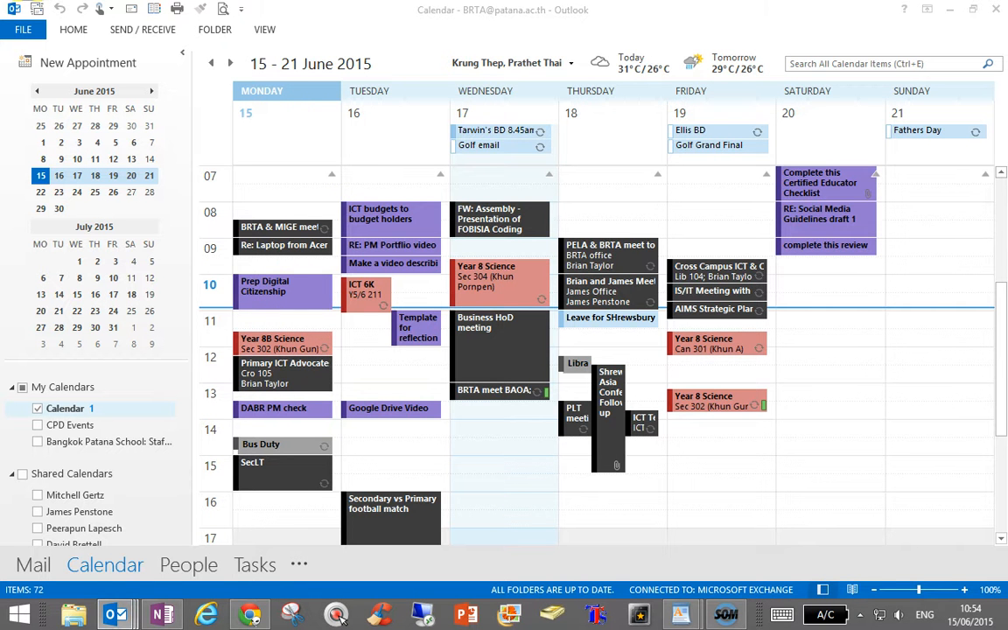
pyautogui.moveTo(604, 0); pyautogui.dragTo(463, 315)
pyautogui.click(455, 490)
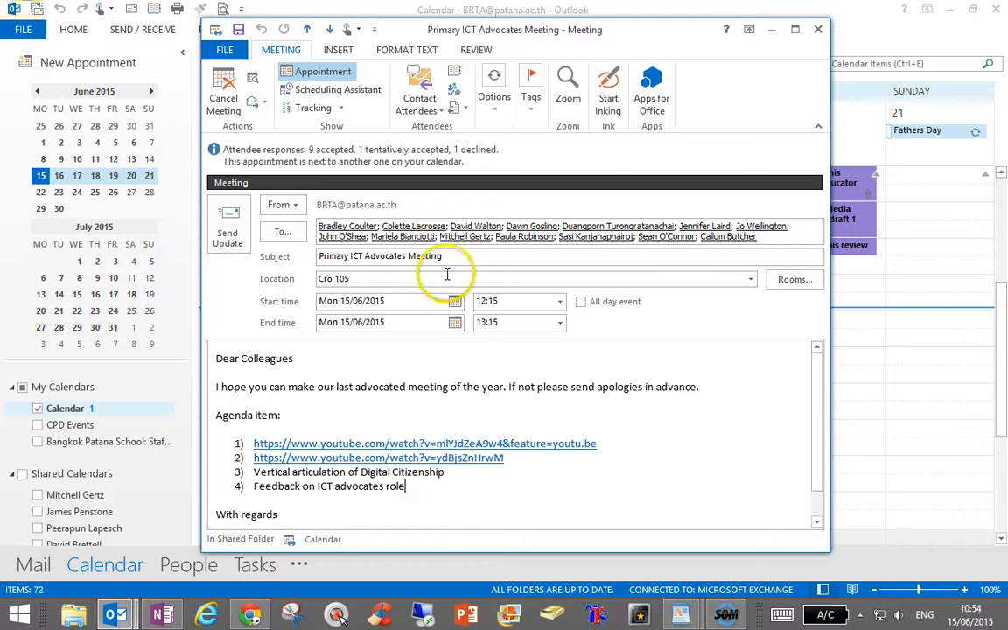
pyautogui.click(818, 33)
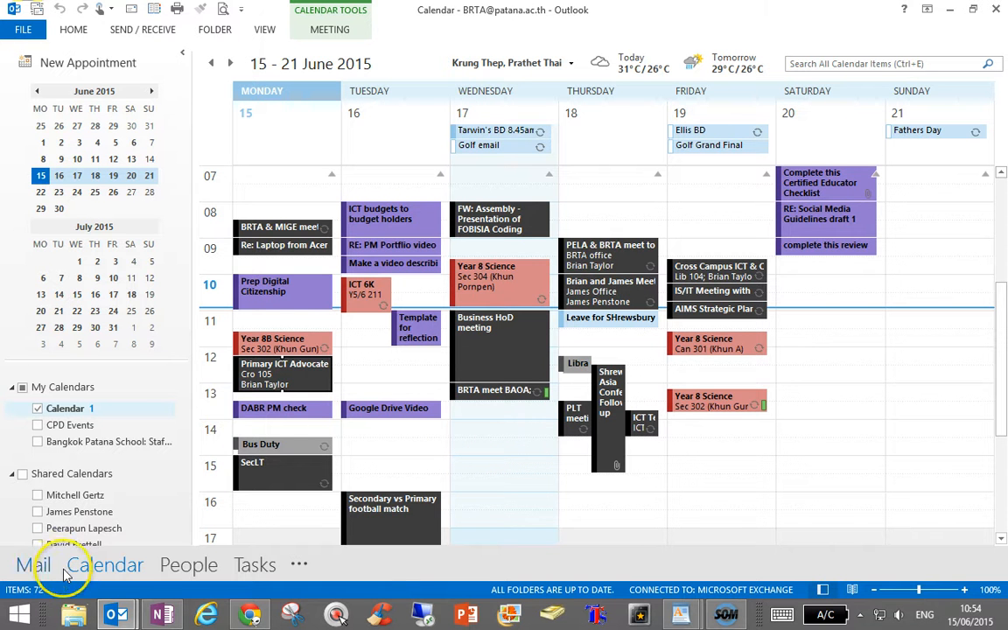
# Examine the mailbox's local folder sizes through Mailbox Cleanup, then close the size overview
pyautogui.click(36, 566)
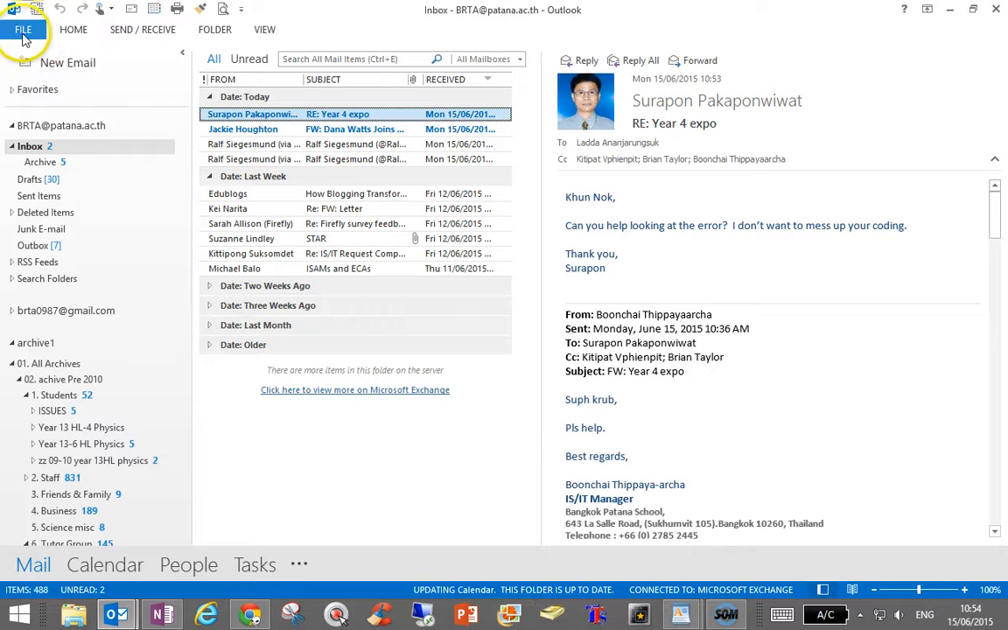
pyautogui.click(23, 30)
pyautogui.scroll(-1, 192, 499)
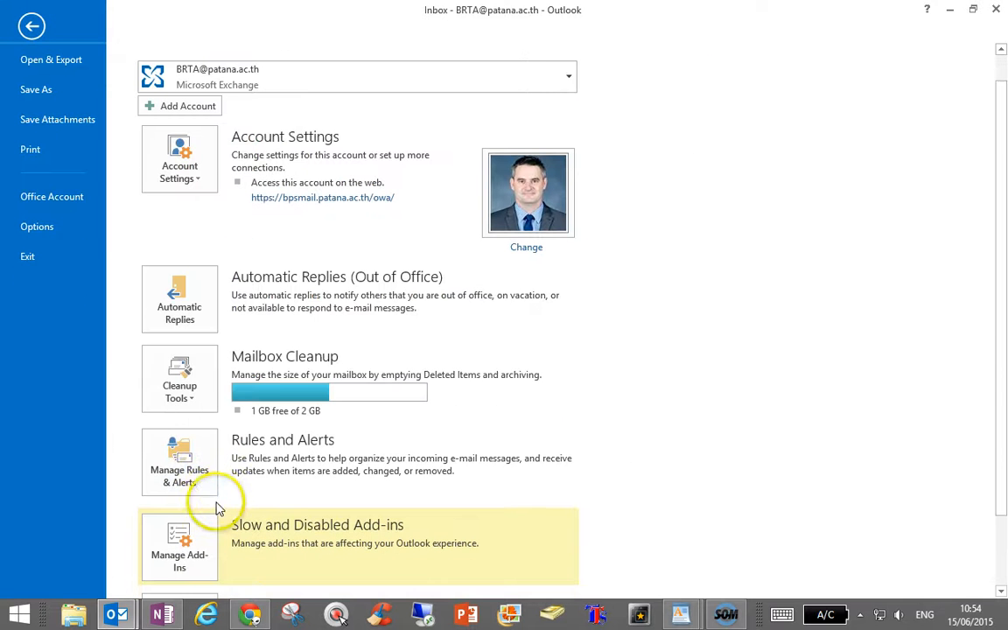
pyautogui.click(182, 390)
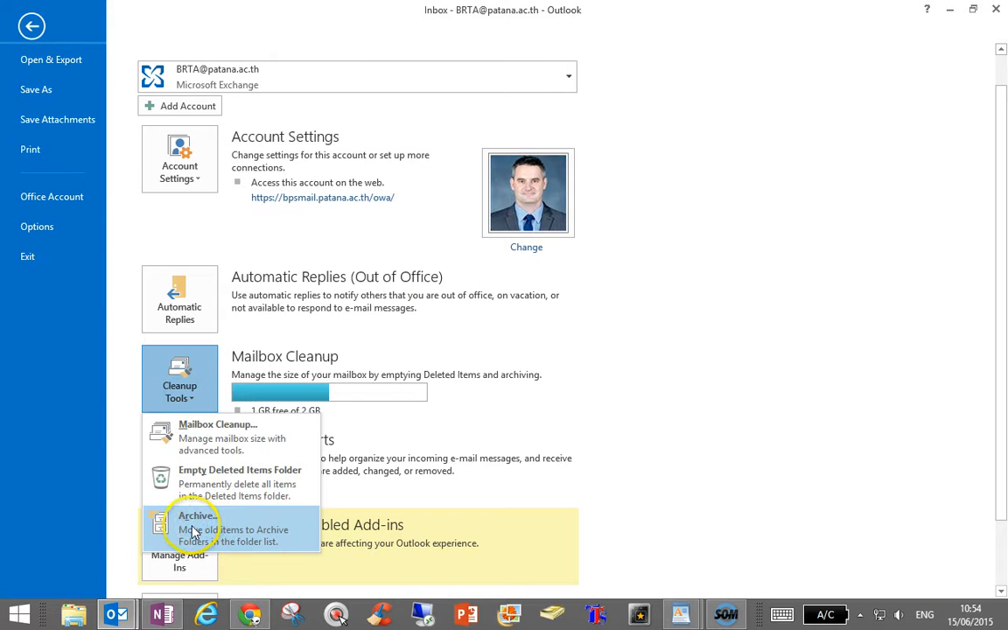
pyautogui.click(235, 440)
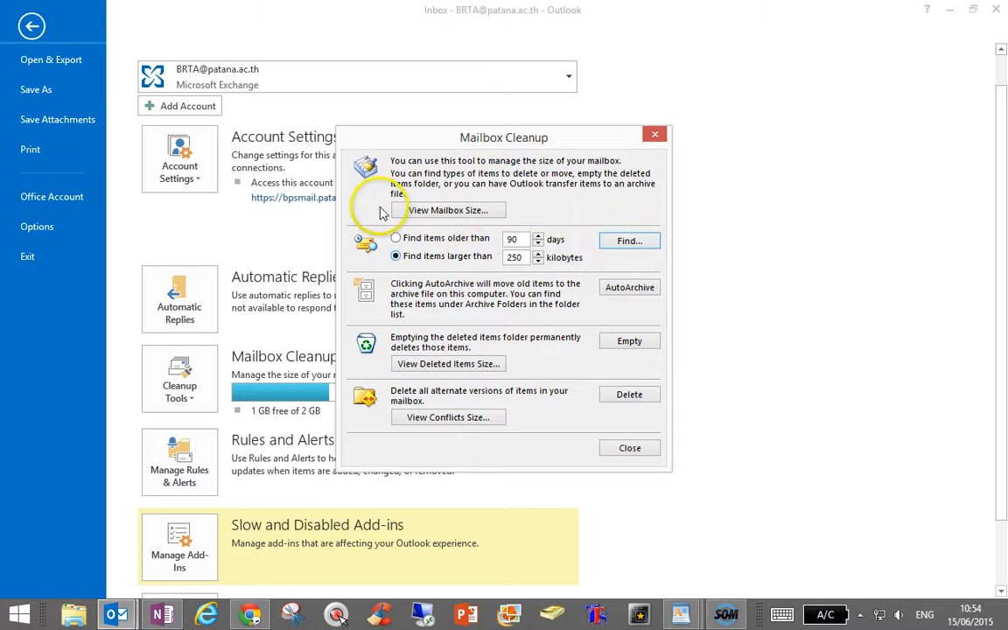
pyautogui.click(451, 213)
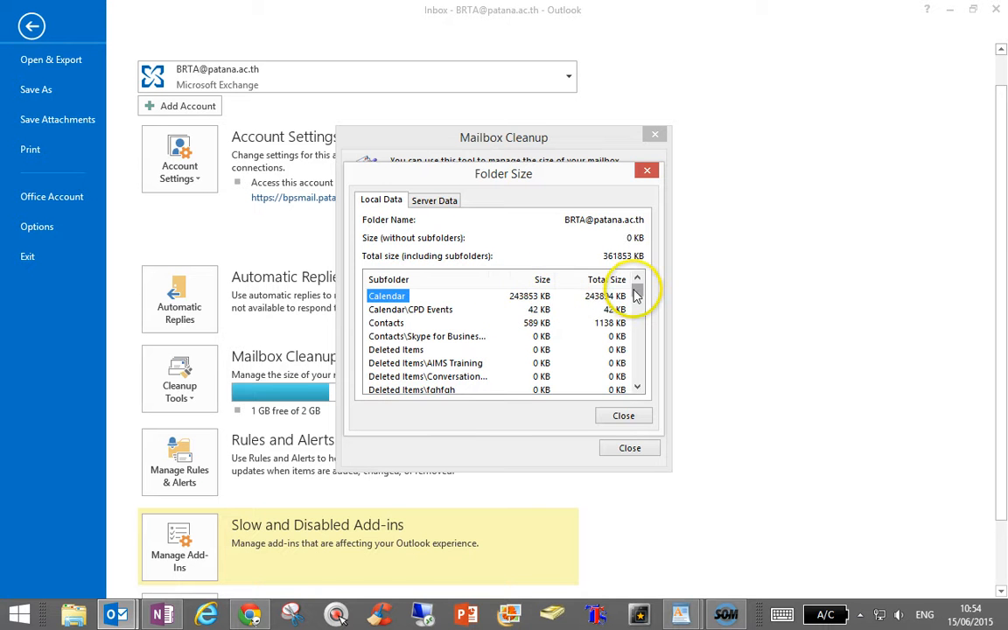
pyautogui.moveTo(635, 295)
pyautogui.mouseDown()
pyautogui.moveTo(638, 387)
pyautogui.moveTo(637, 292)
pyautogui.mouseUp()
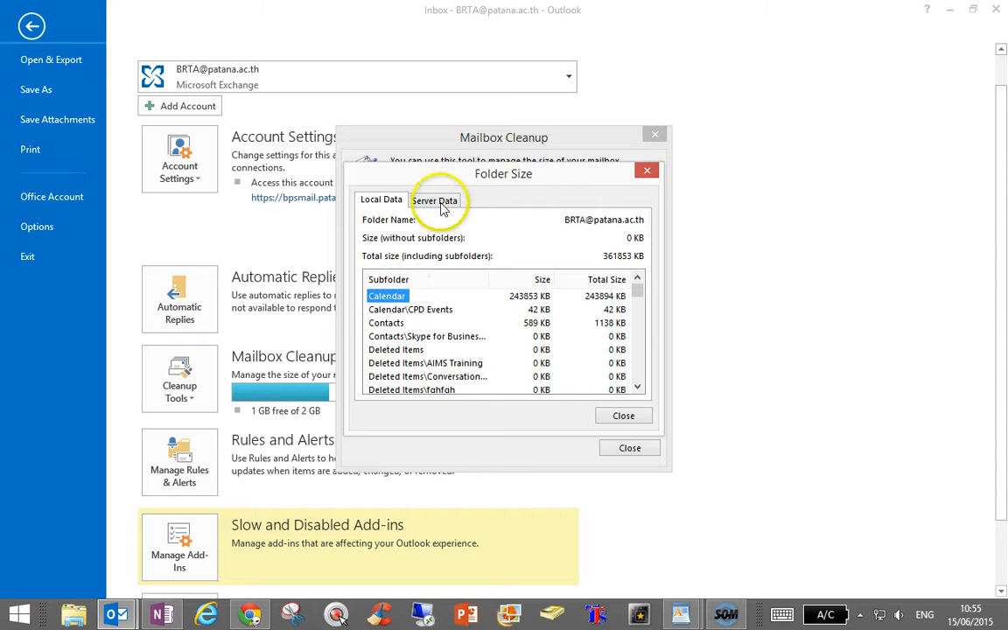
pyautogui.click(647, 170)
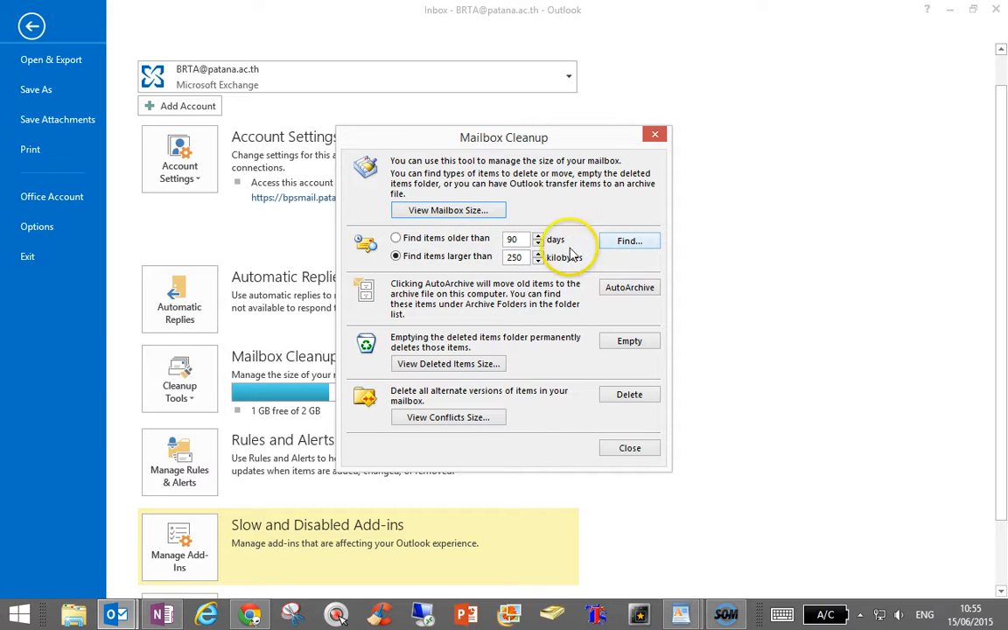
# Run a Mailbox Cleanup search for items above a new kilobyte limit and maximize the results window
pyautogui.doubleClick(505, 259)
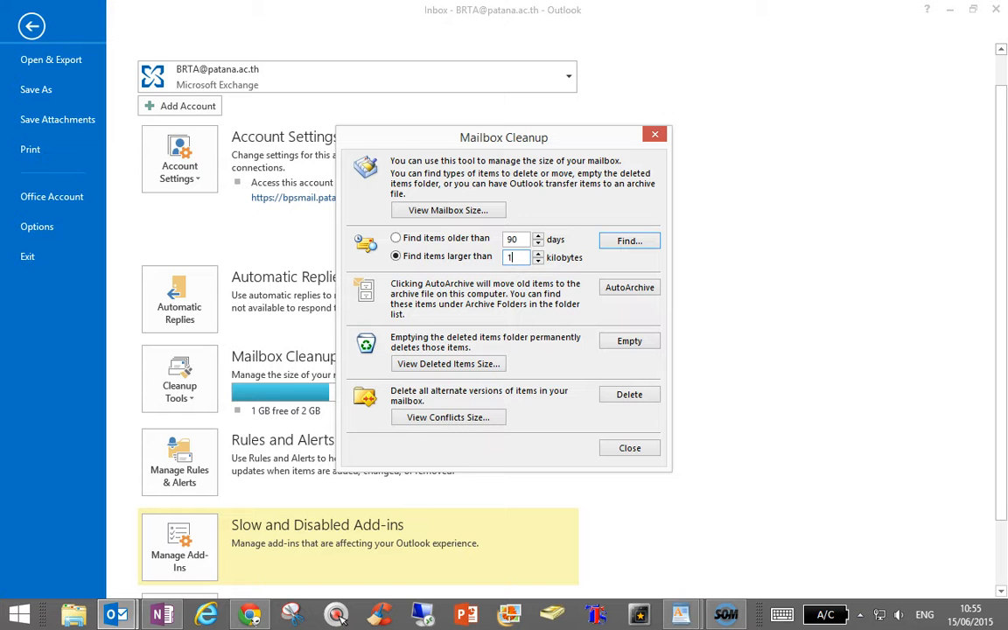
pyautogui.click(630, 241)
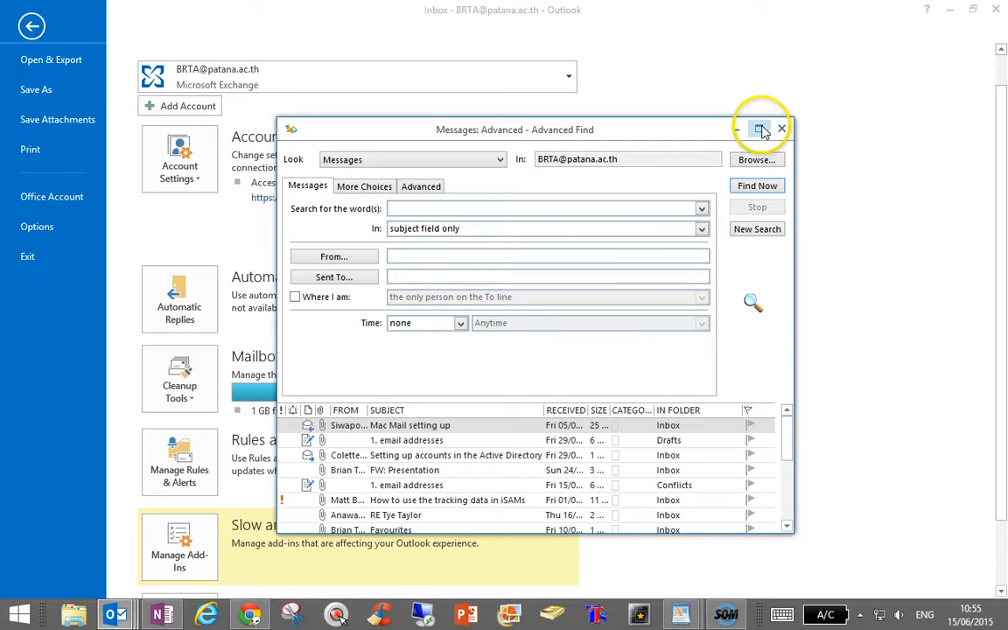
pyautogui.click(759, 128)
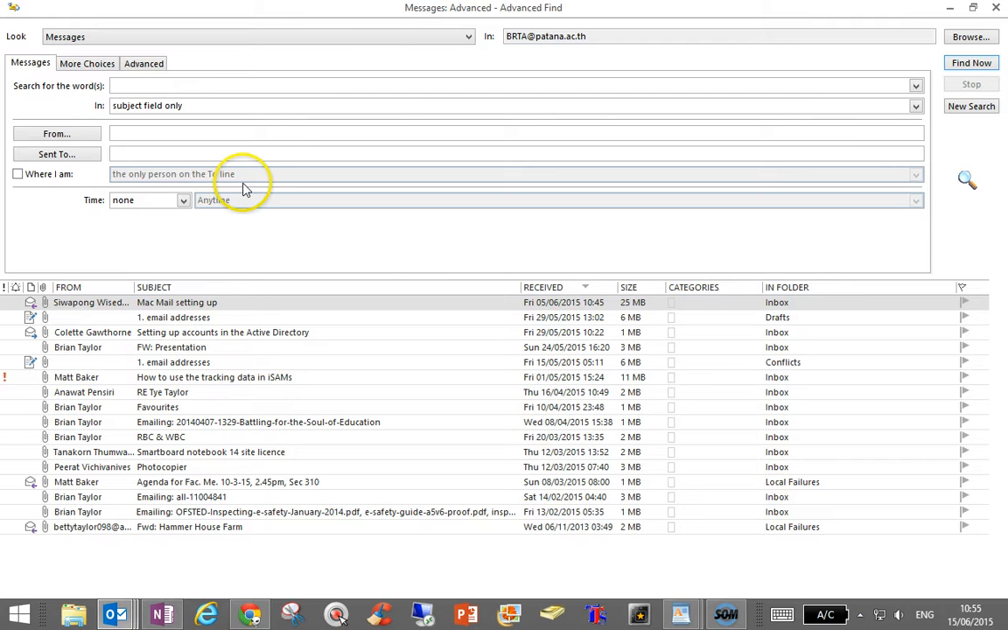
# Change the Advanced Find item type to Appointments and Meetings, accepting that the current search is cleared
pyautogui.click(469, 38)
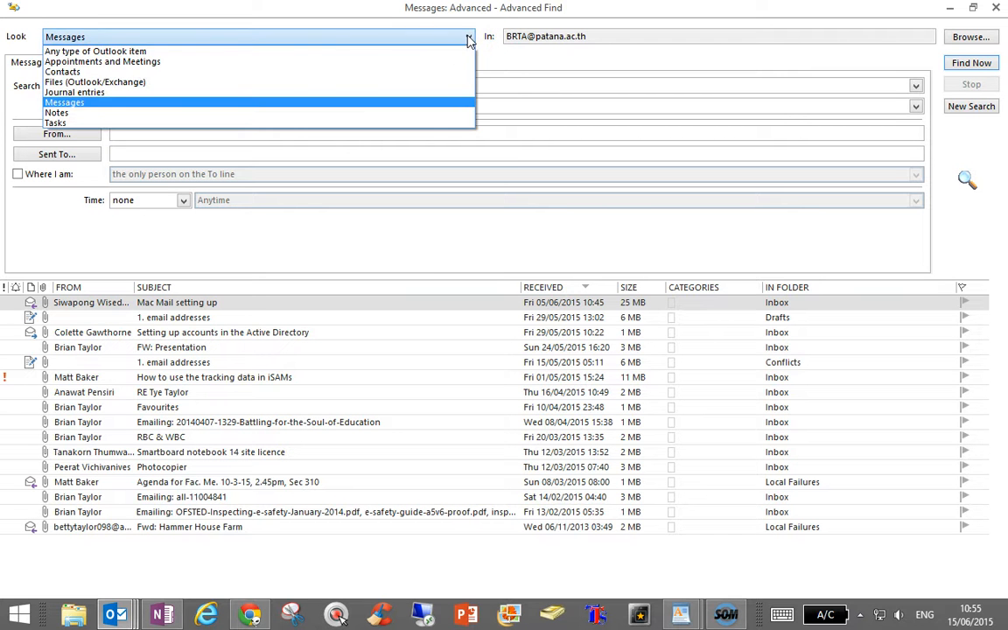
pyautogui.click(120, 54)
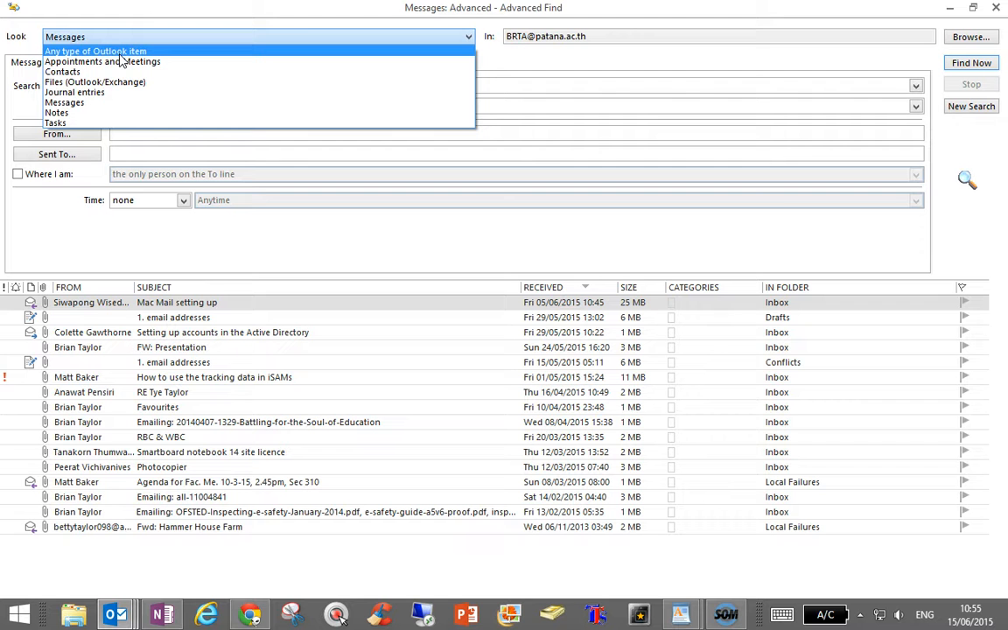
pyautogui.click(112, 62)
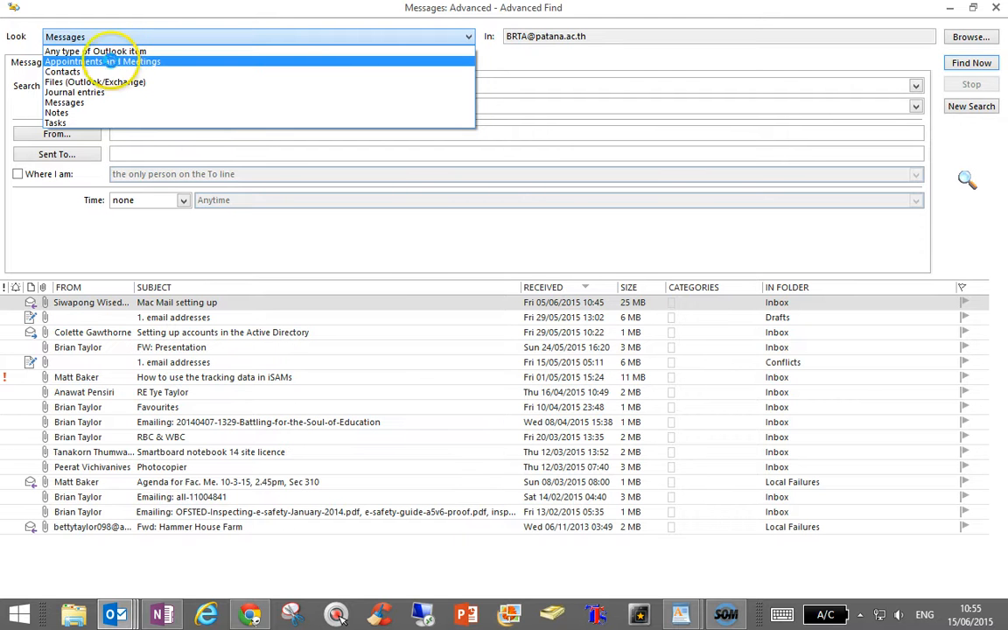
pyautogui.click(108, 62)
pyautogui.click(478, 342)
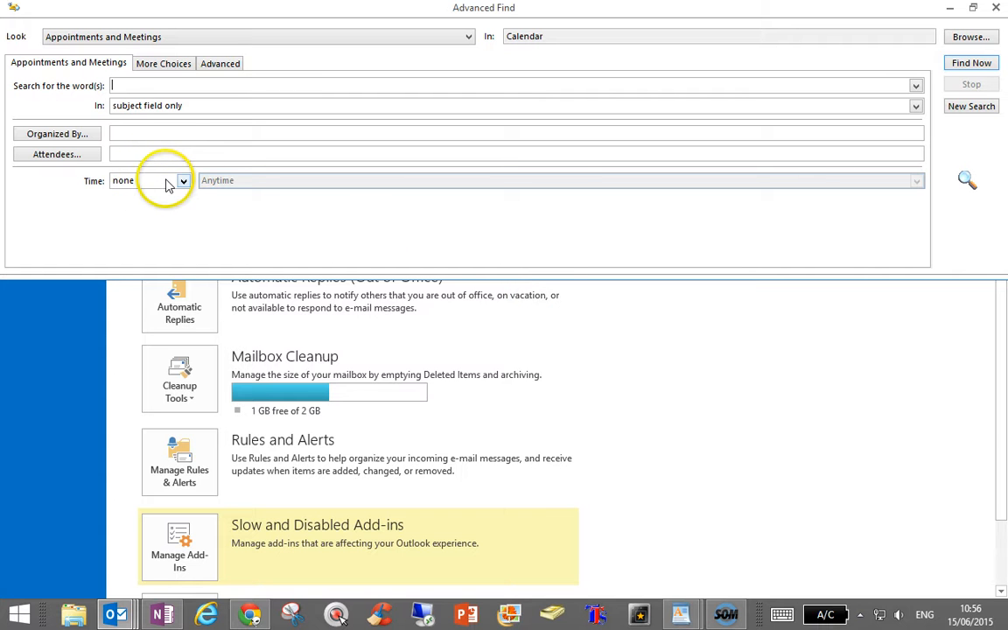
# Search the calendar for appointments and meetings with a size greater than 1000 kilobytes
pyautogui.click(219, 64)
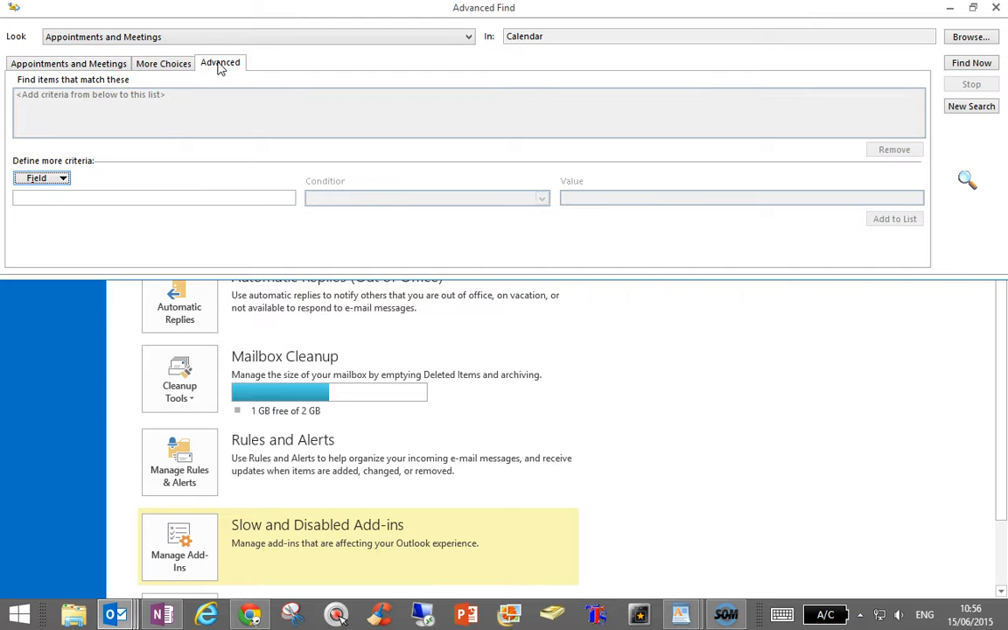
pyautogui.click(166, 67)
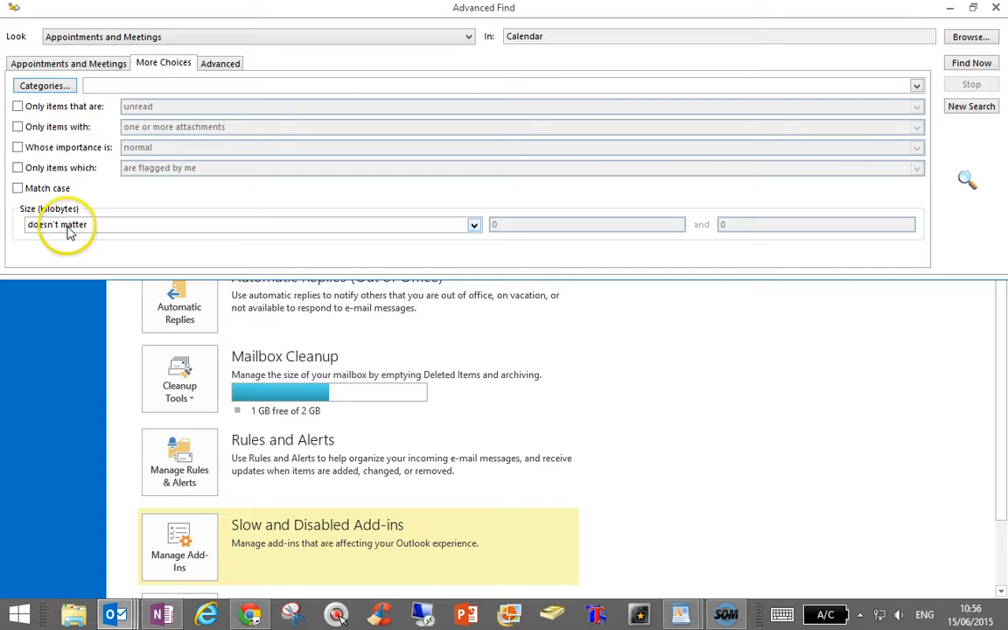
pyautogui.click(474, 225)
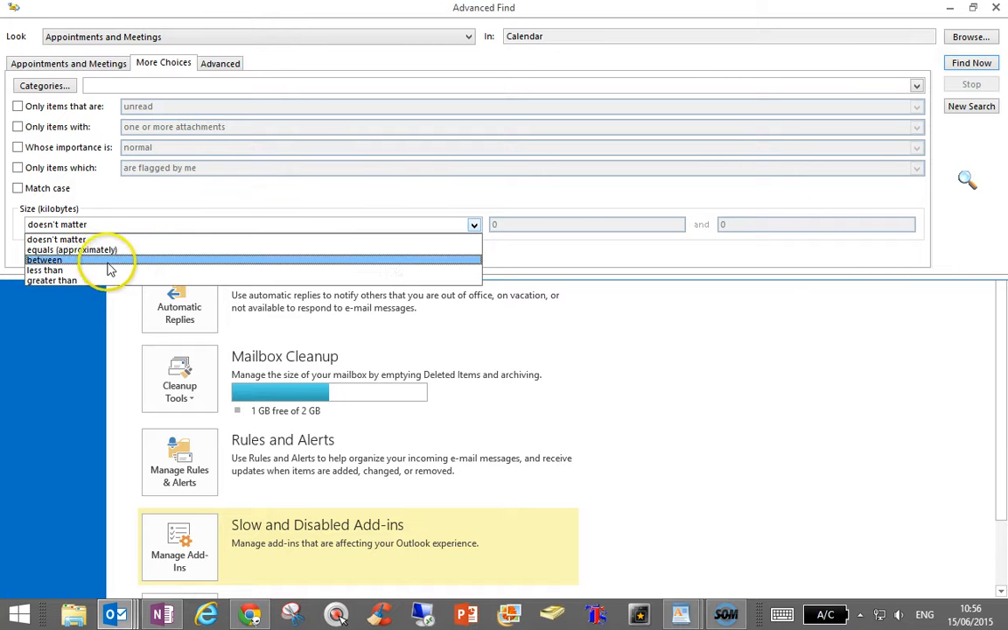
pyautogui.click(73, 282)
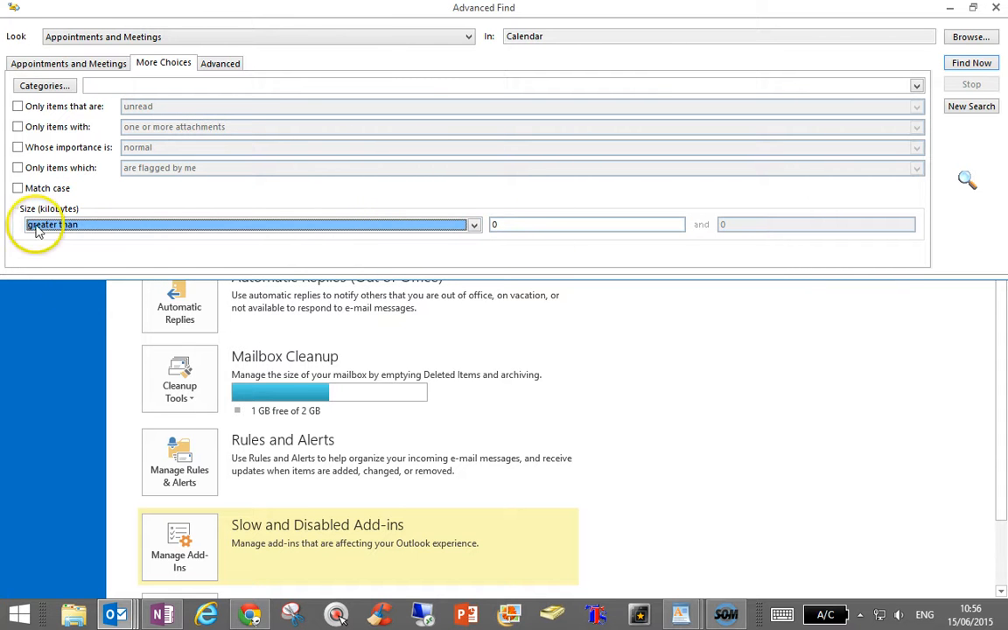
pyautogui.click(508, 227)
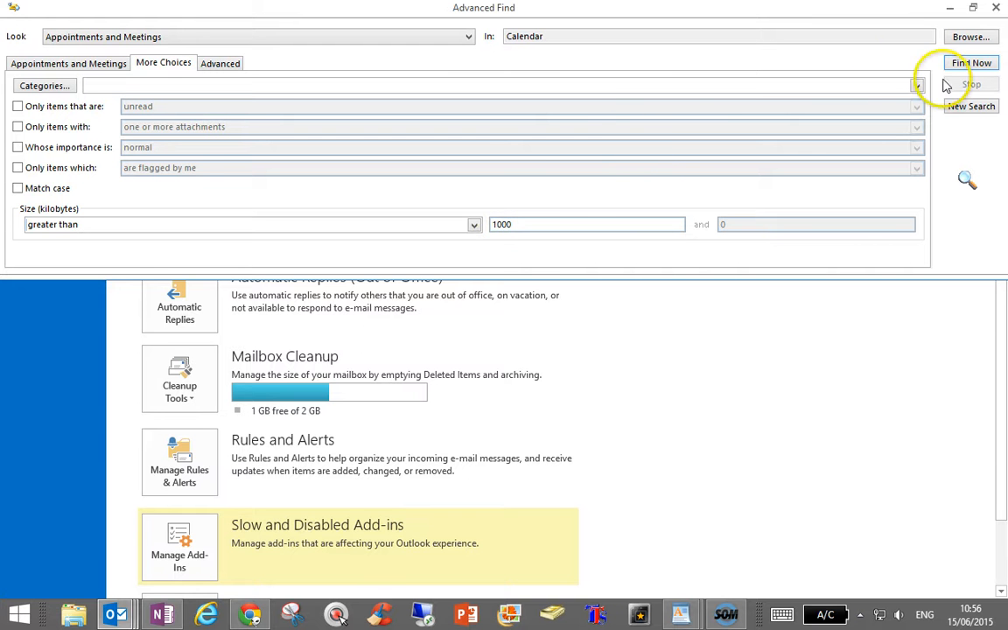
pyautogui.click(971, 64)
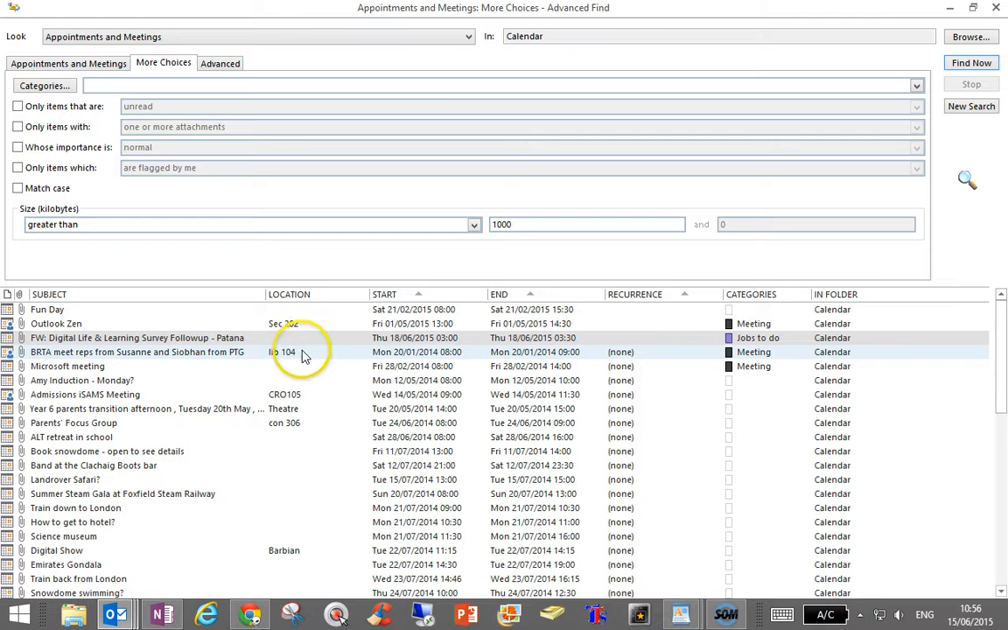
# Add the Size field from All Task fields to the columns shown in the Advanced Find results
pyautogui.rightClick(913, 338)
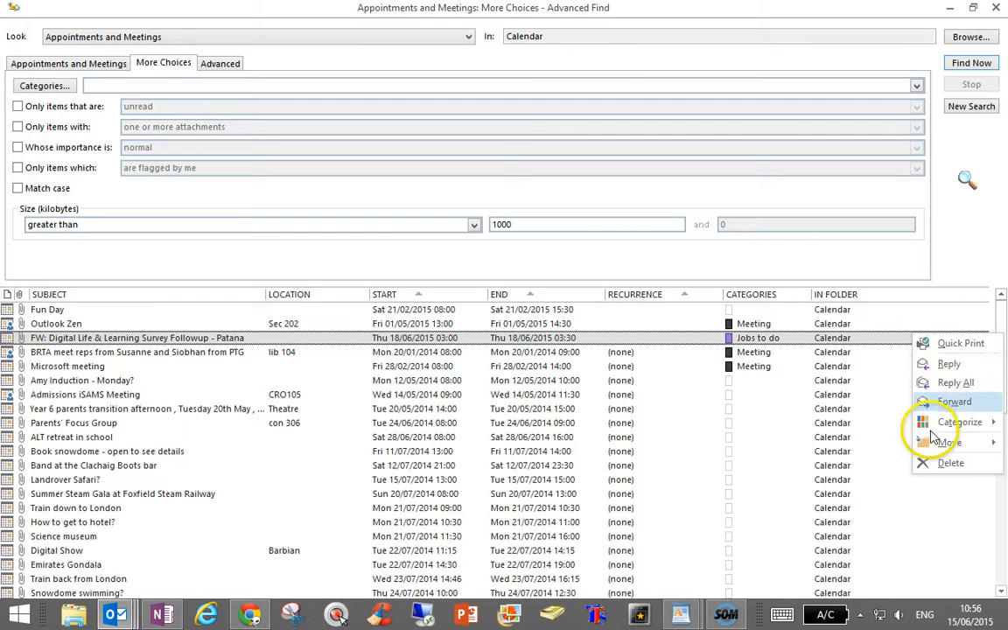
pyautogui.click(853, 300)
pyautogui.rightClick(853, 300)
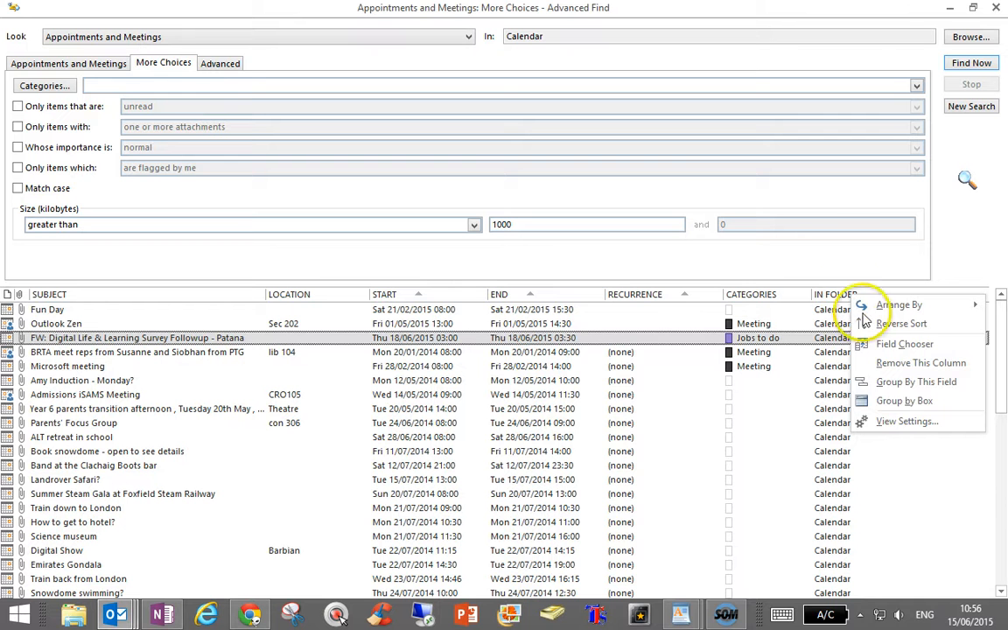
pyautogui.click(901, 421)
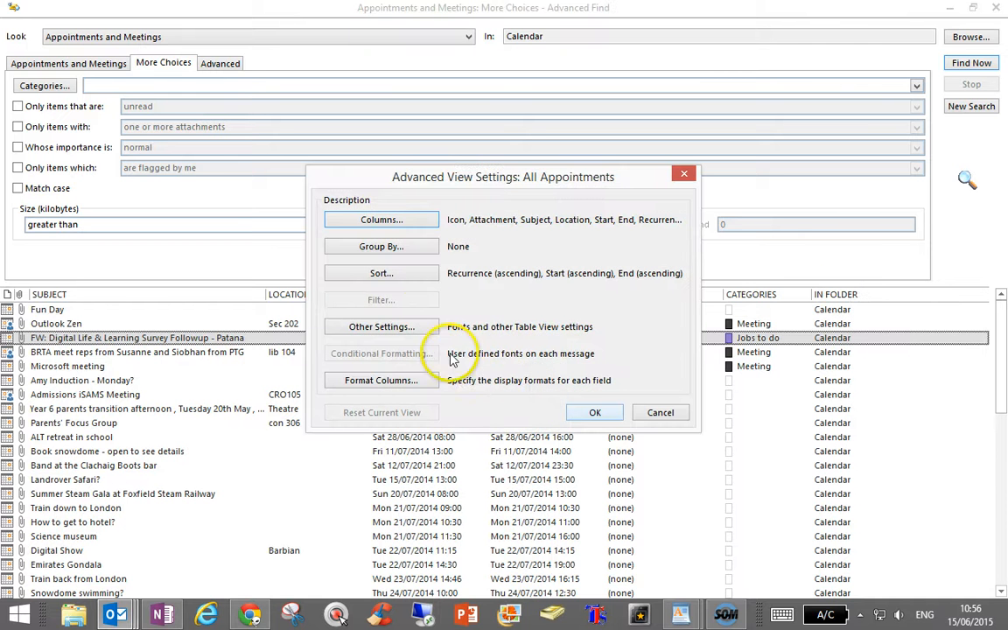
pyautogui.click(376, 221)
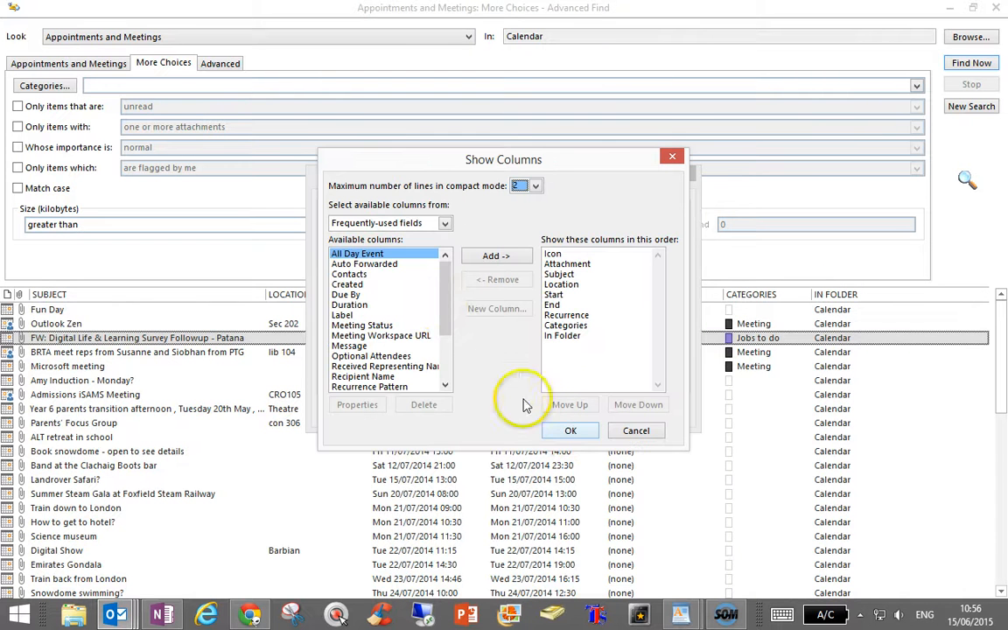
pyautogui.click(444, 225)
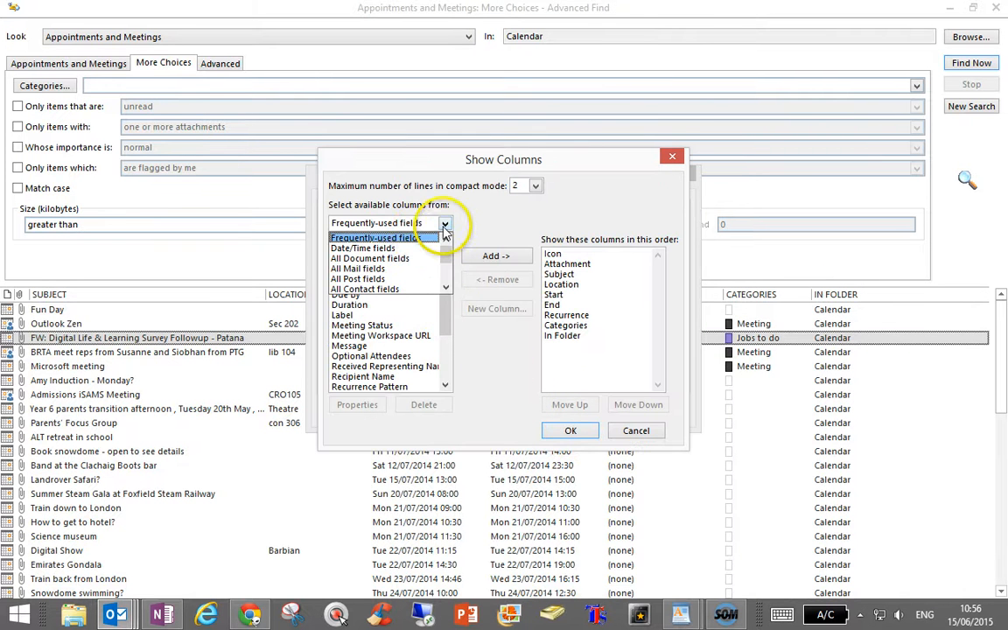
pyautogui.click(384, 262)
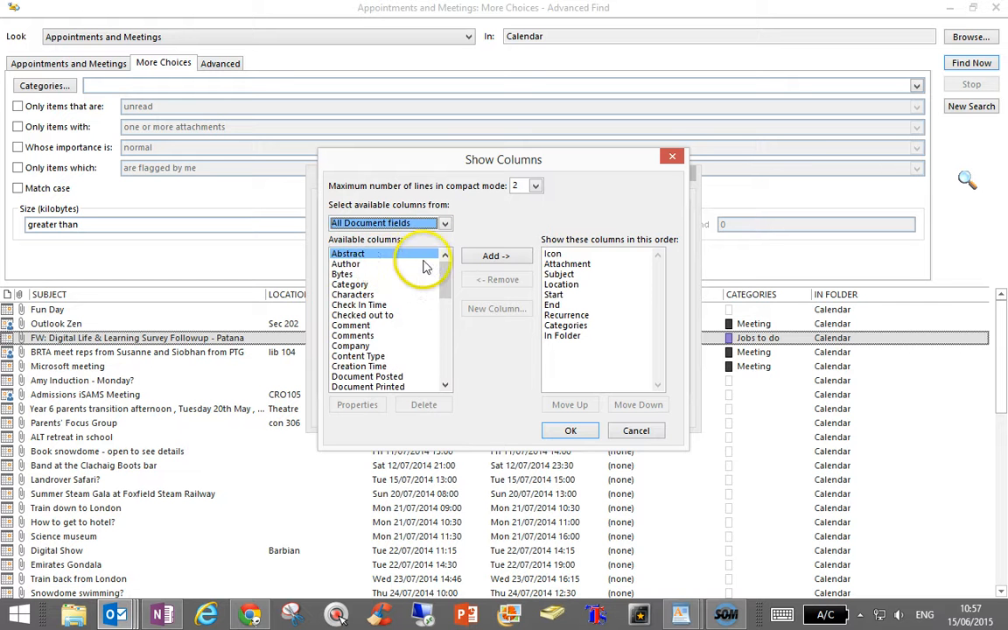
pyautogui.moveTo(443, 265); pyautogui.dragTo(444, 224)
pyautogui.click(444, 224)
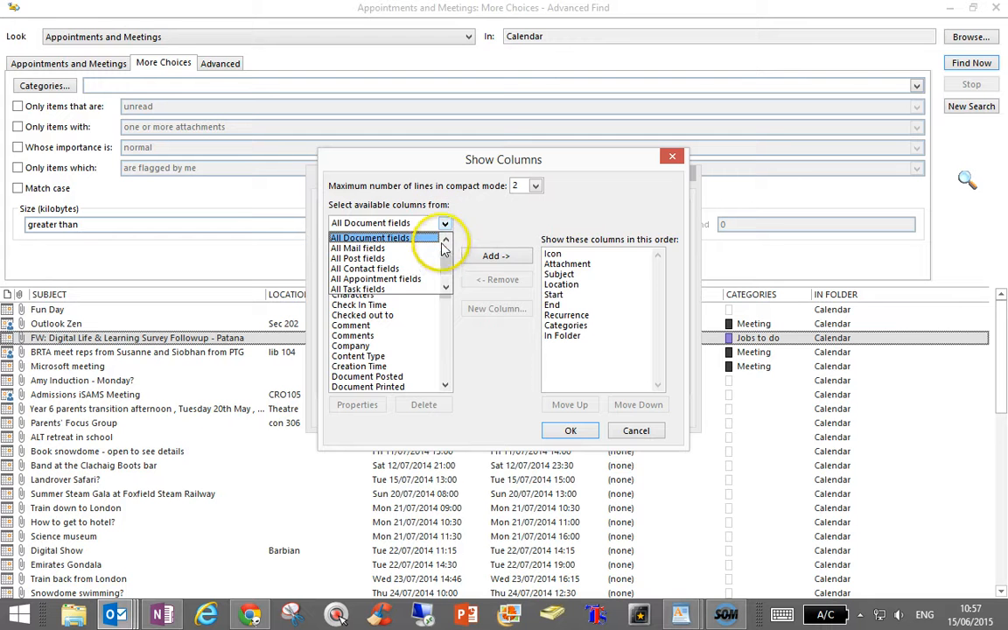
pyautogui.click(409, 290)
pyautogui.moveTo(445, 273); pyautogui.dragTo(444, 358)
pyautogui.click(369, 336)
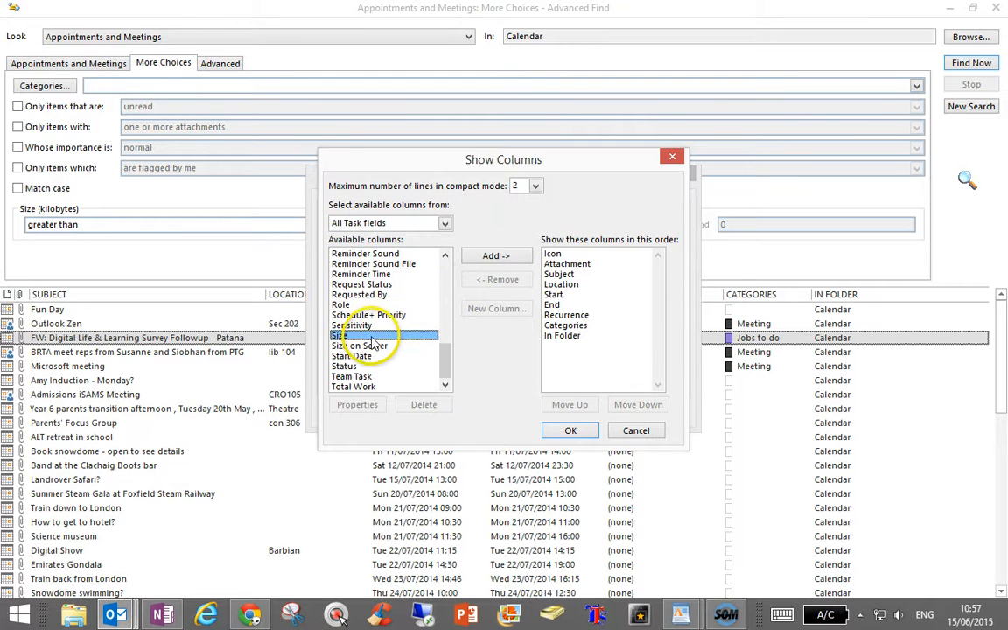
pyautogui.click(490, 259)
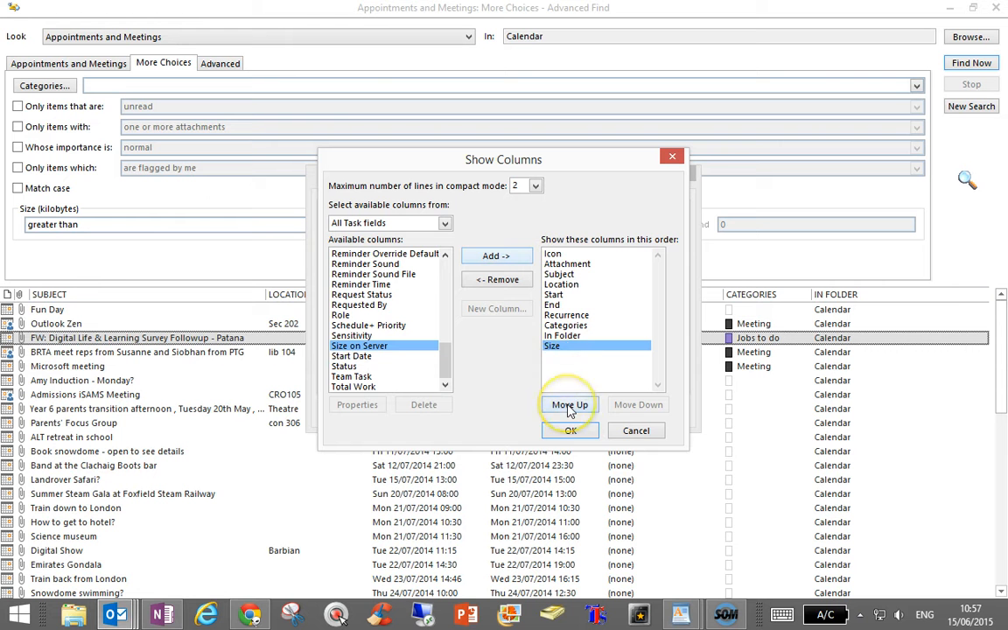
# Move the Size column to the first position in the column order and apply the view settings
pyautogui.click(569, 405)
pyautogui.click(570, 405)
pyautogui.click(569, 405)
pyautogui.click(569, 406)
pyautogui.click(570, 405)
pyautogui.click(569, 405)
pyautogui.click(570, 405)
pyautogui.click(569, 405)
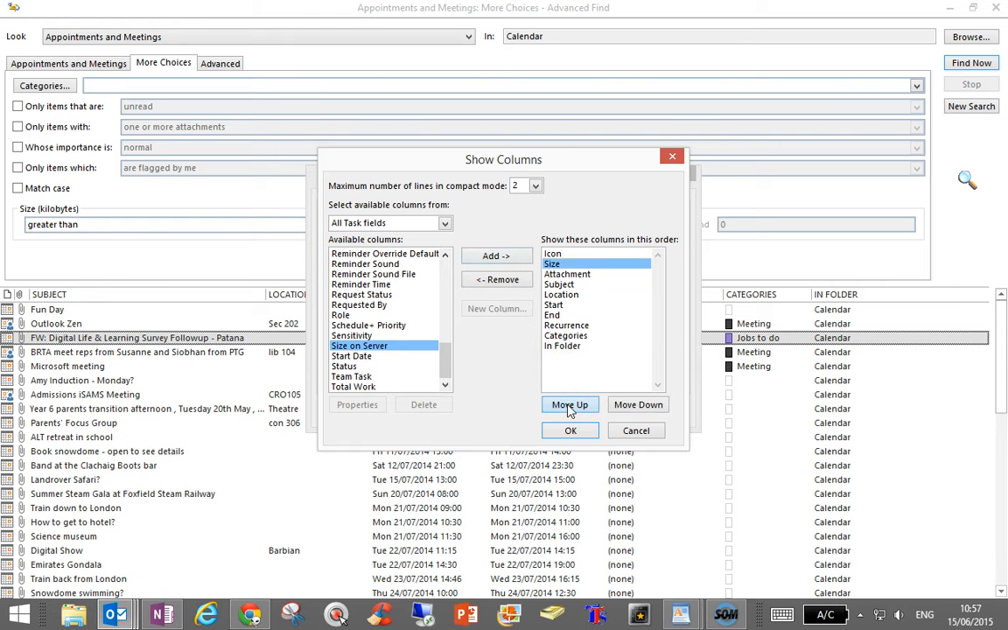
pyautogui.click(570, 405)
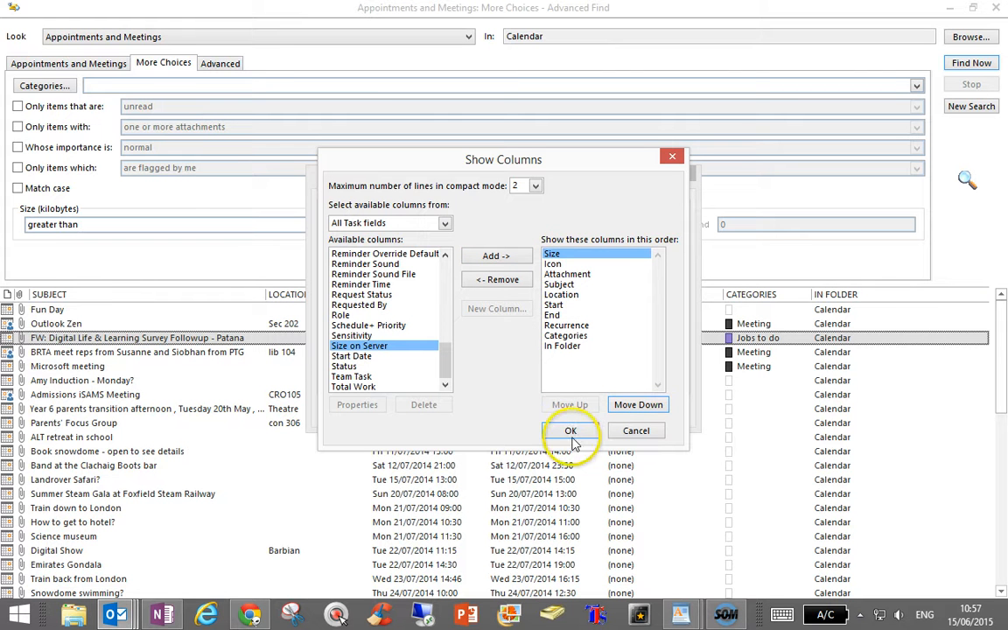
pyautogui.click(572, 432)
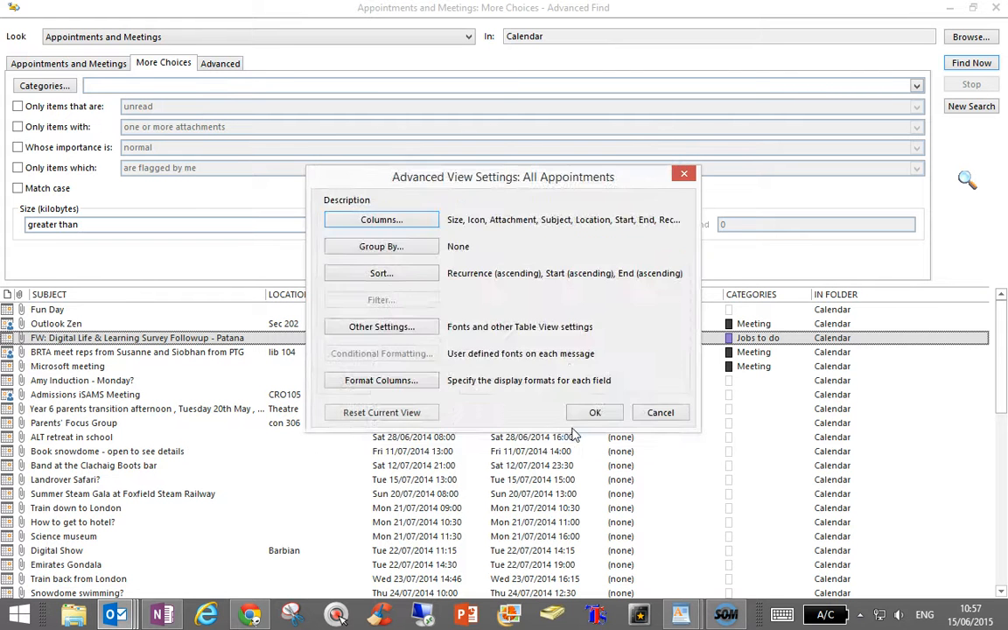
pyautogui.click(592, 414)
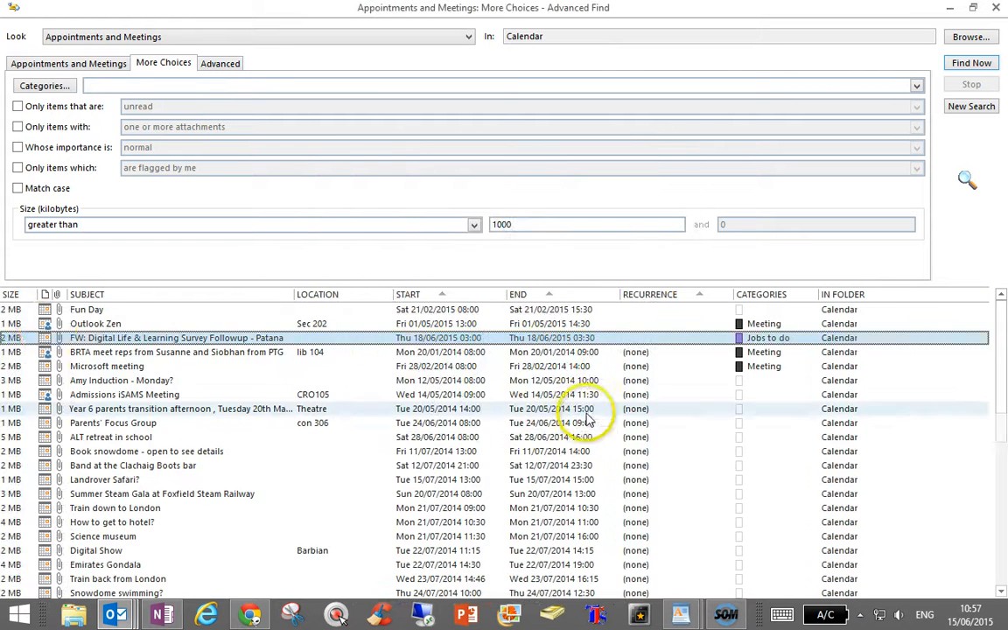
# Sort the found calendar items by size, largest first, and look through the list
pyautogui.click(15, 300)
pyautogui.moveTo(1001, 383); pyautogui.dragTo(1004, 394)
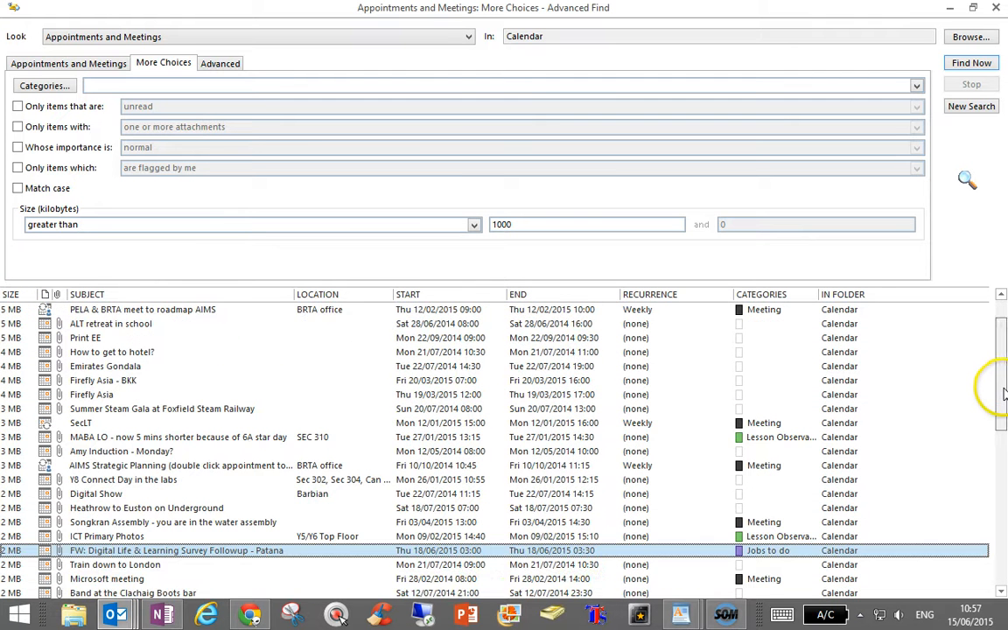
pyautogui.moveTo(1003, 348); pyautogui.dragTo(1001, 315)
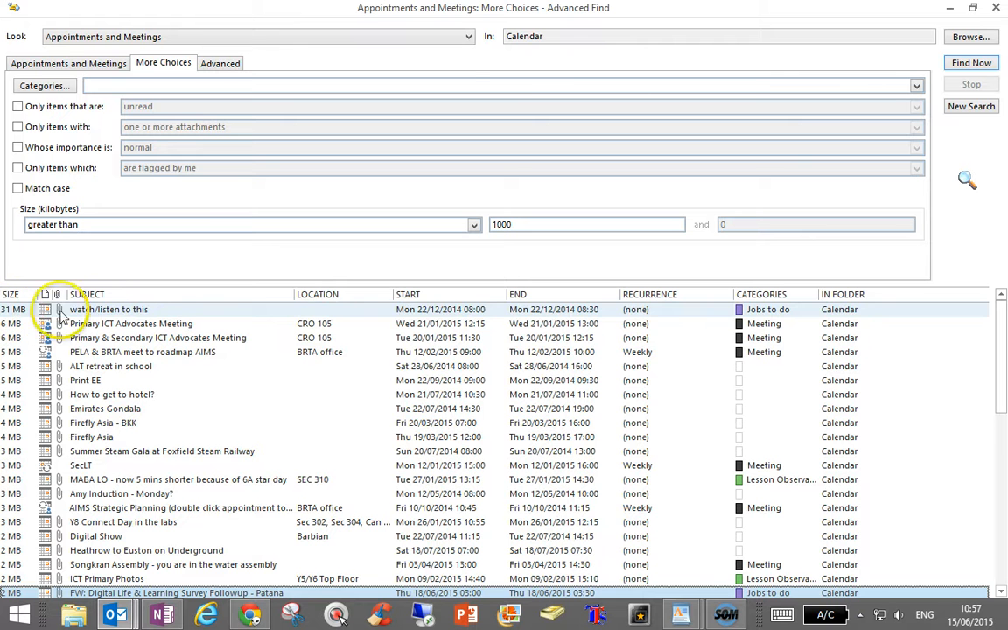
# Open the "watch/listen to this" appointment to inspect its attachment, then close it
pyautogui.click(99, 311)
pyautogui.doubleClick(102, 311)
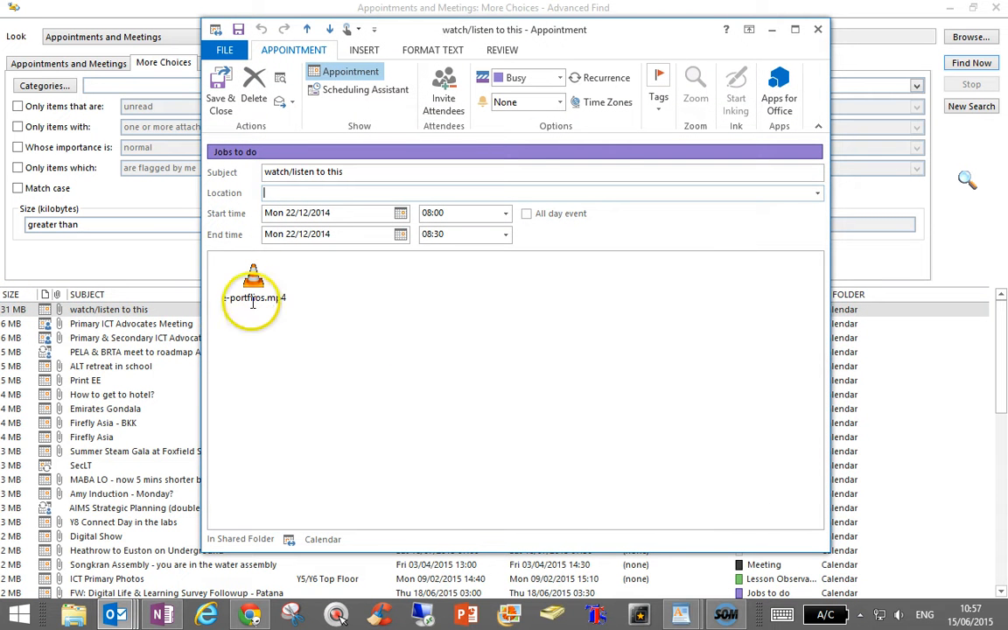
pyautogui.click(817, 32)
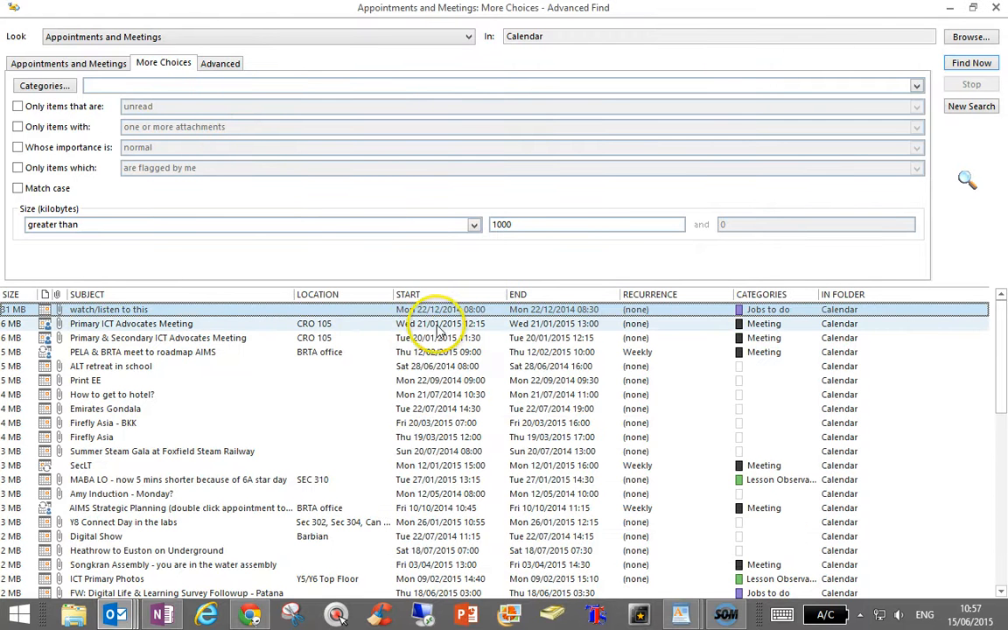
# Delete the "Print EE" appointment from the search results
pyautogui.click(99, 369)
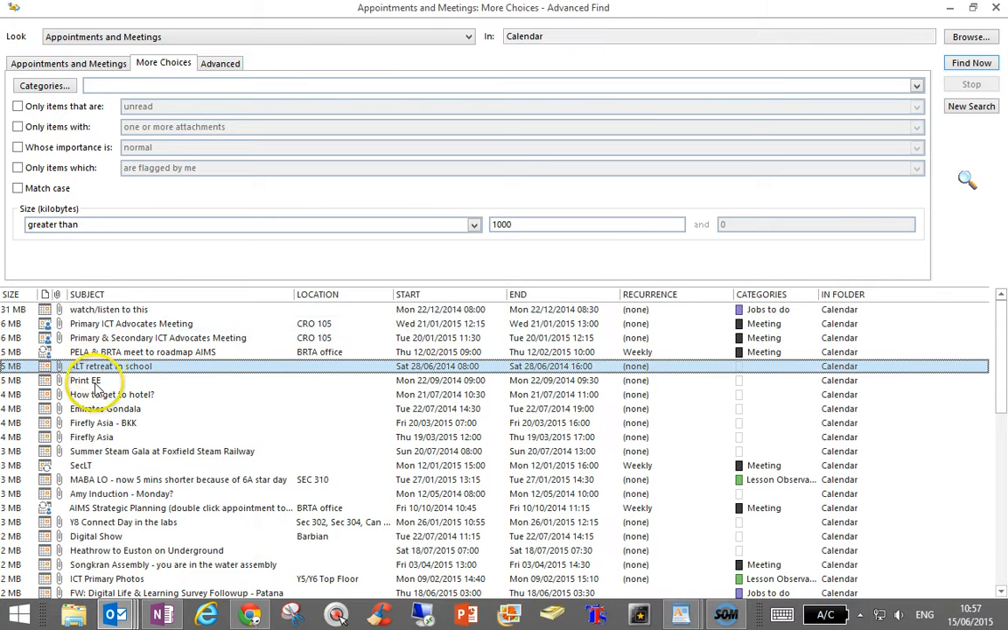
pyautogui.click(91, 382)
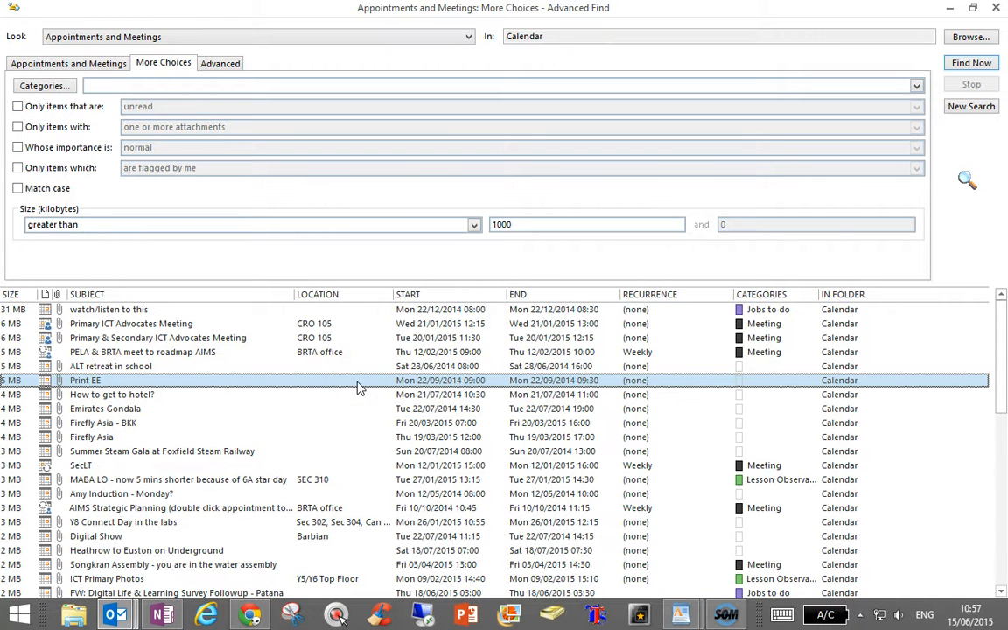
pyautogui.press('Delete')
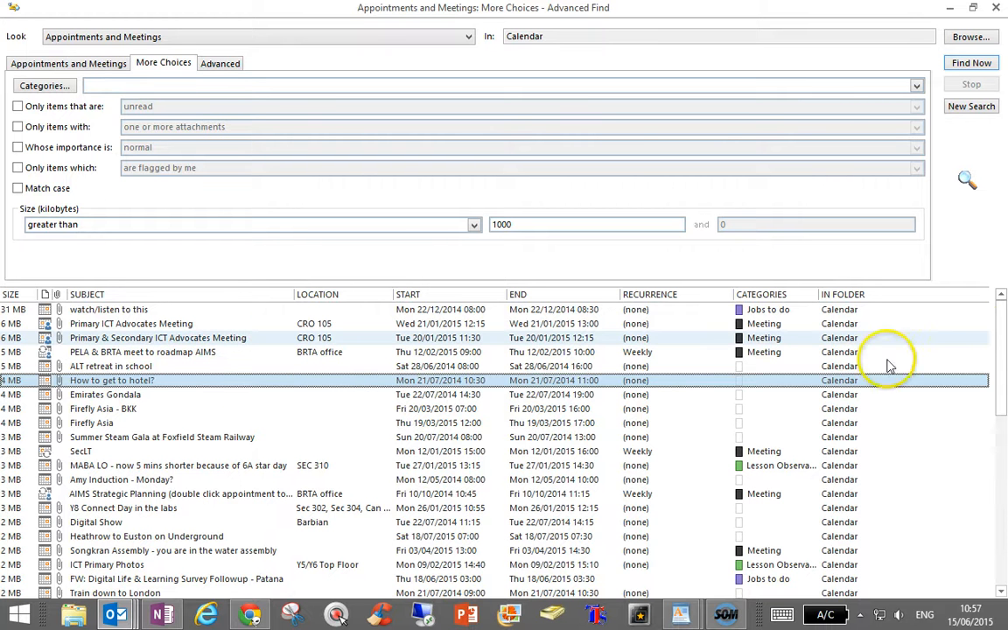
pyautogui.moveTo(1003, 337)
pyautogui.mouseDown()
pyautogui.moveTo(999, 524)
pyautogui.moveTo(1003, 324)
pyautogui.mouseUp()
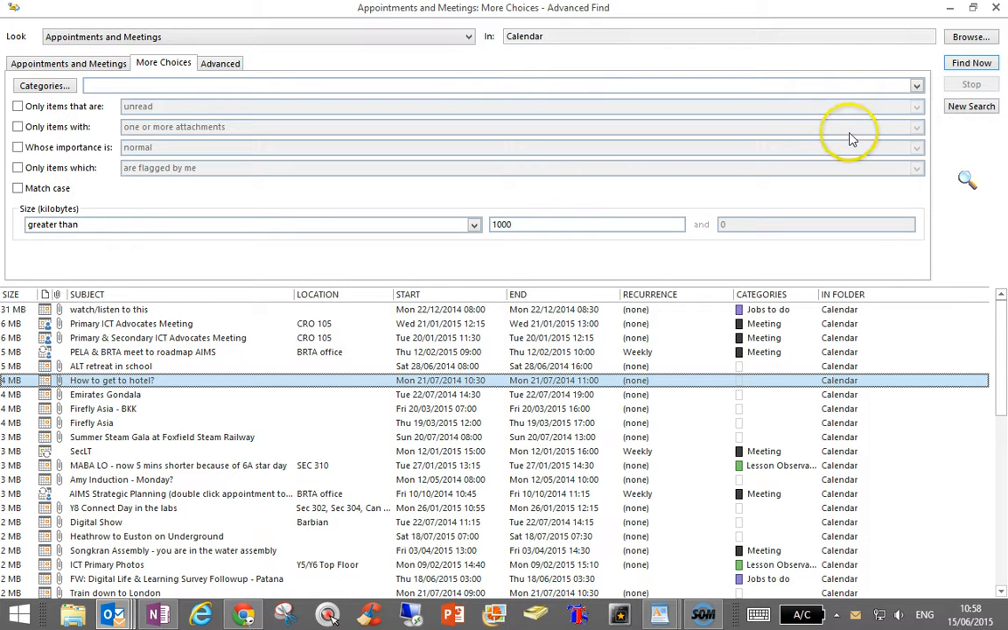
# Close Advanced Find, return to the mailbox and show the Deleted Items folder
pyautogui.click(995, 9)
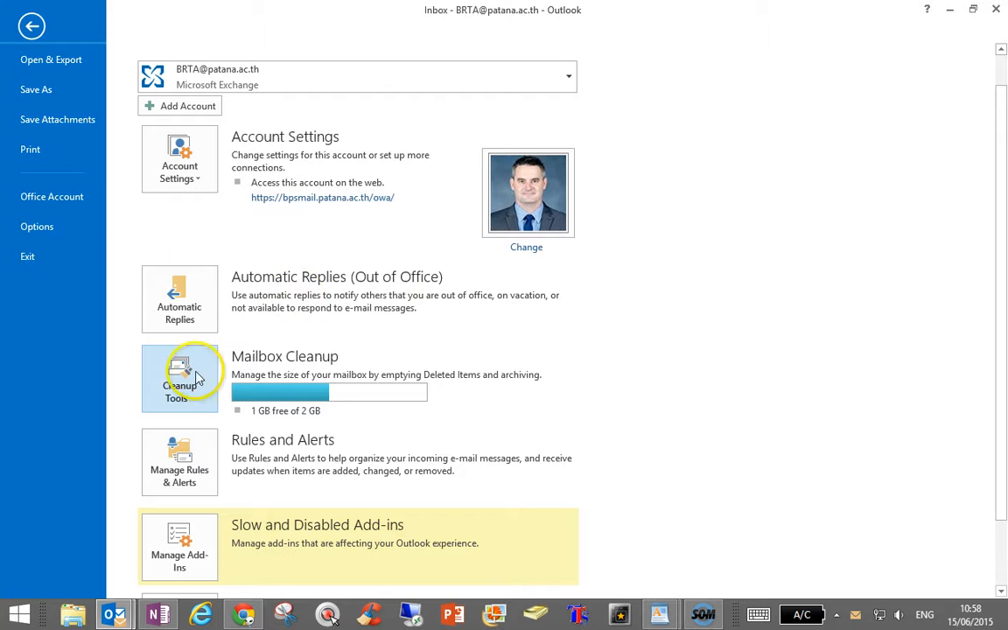
pyautogui.click(32, 28)
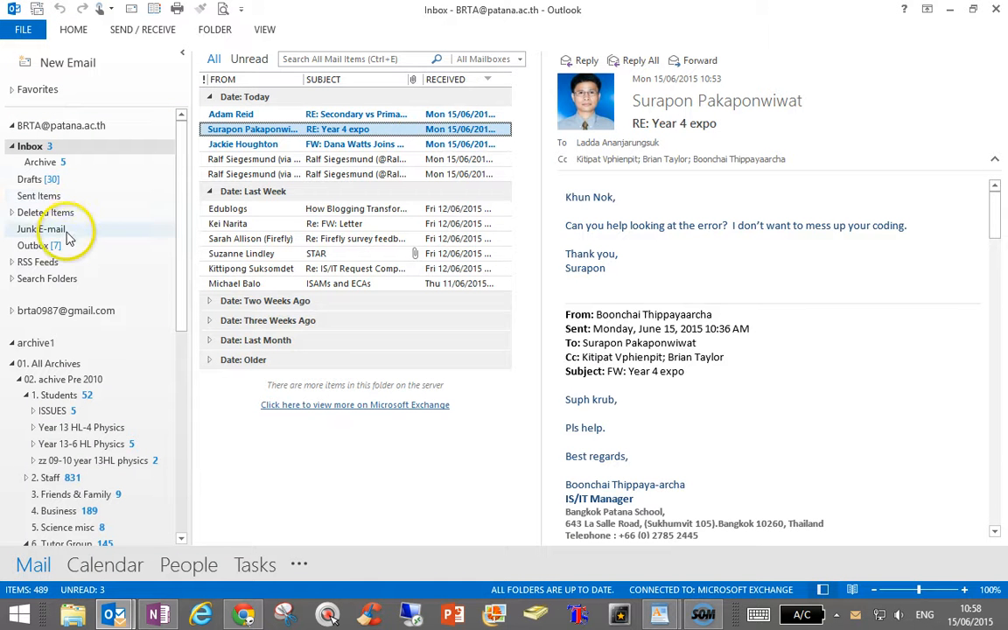
pyautogui.click(49, 215)
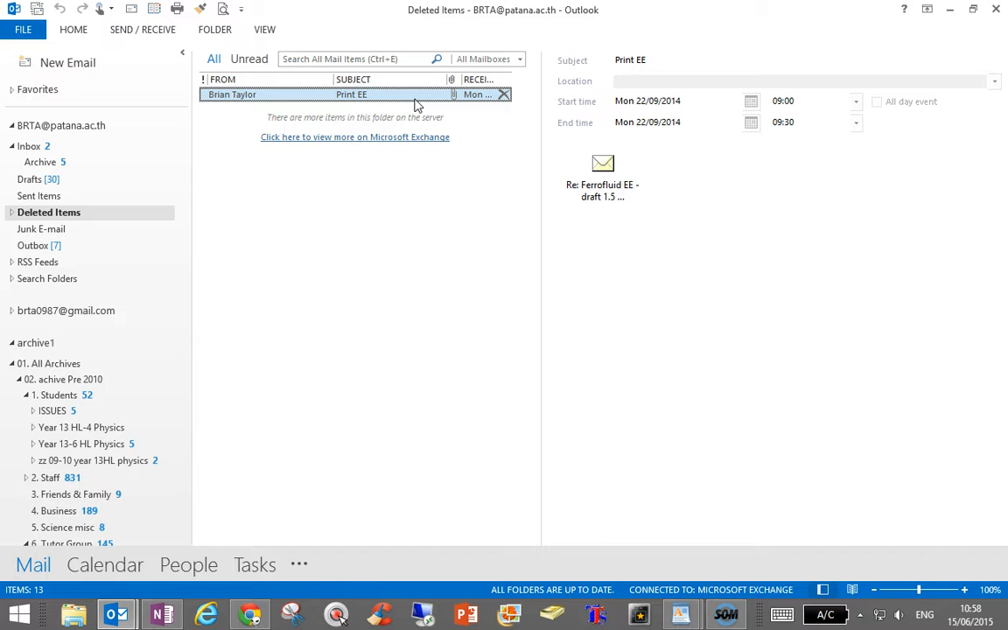
# Permanently delete the "Print EE" item from the Deleted Items folder
pyautogui.rightClick(341, 98)
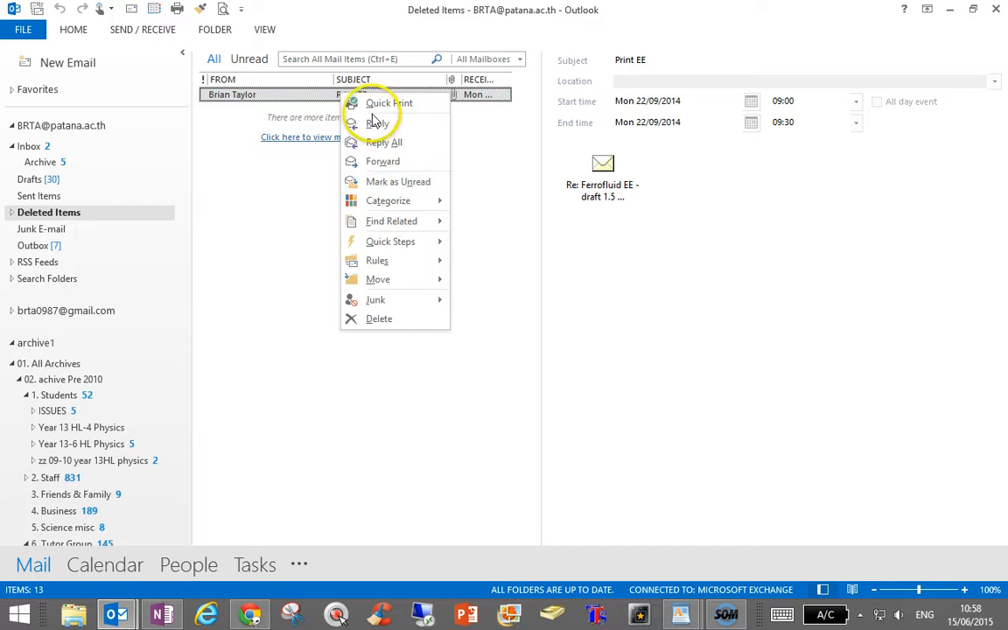
pyautogui.click(378, 320)
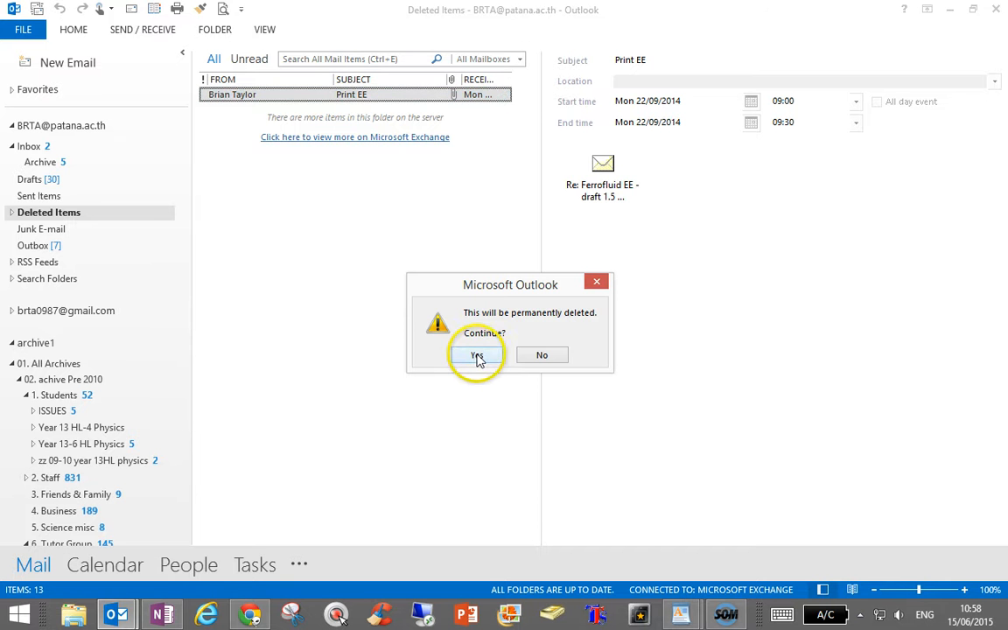
pyautogui.click(478, 356)
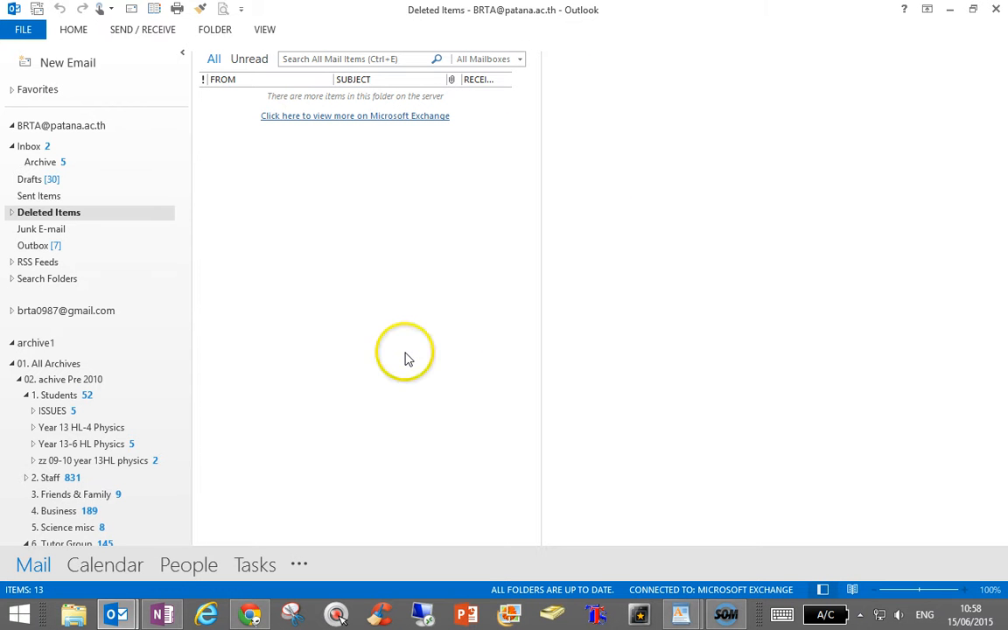